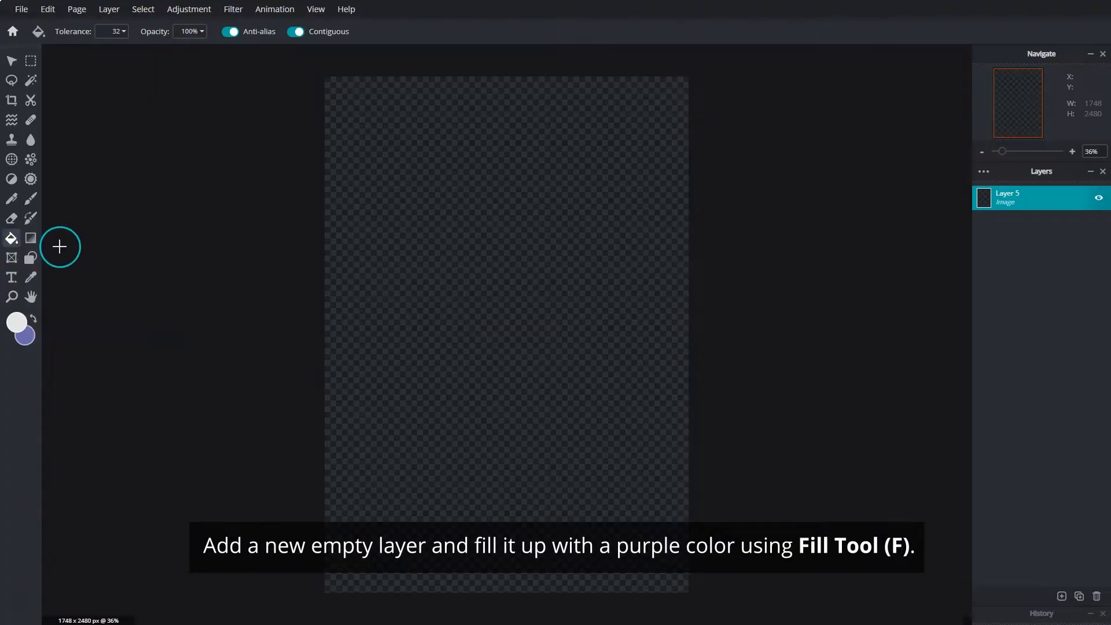
# - Swap the foreground and background colours and fill the empty layer with purple
pyautogui.click(36, 322)
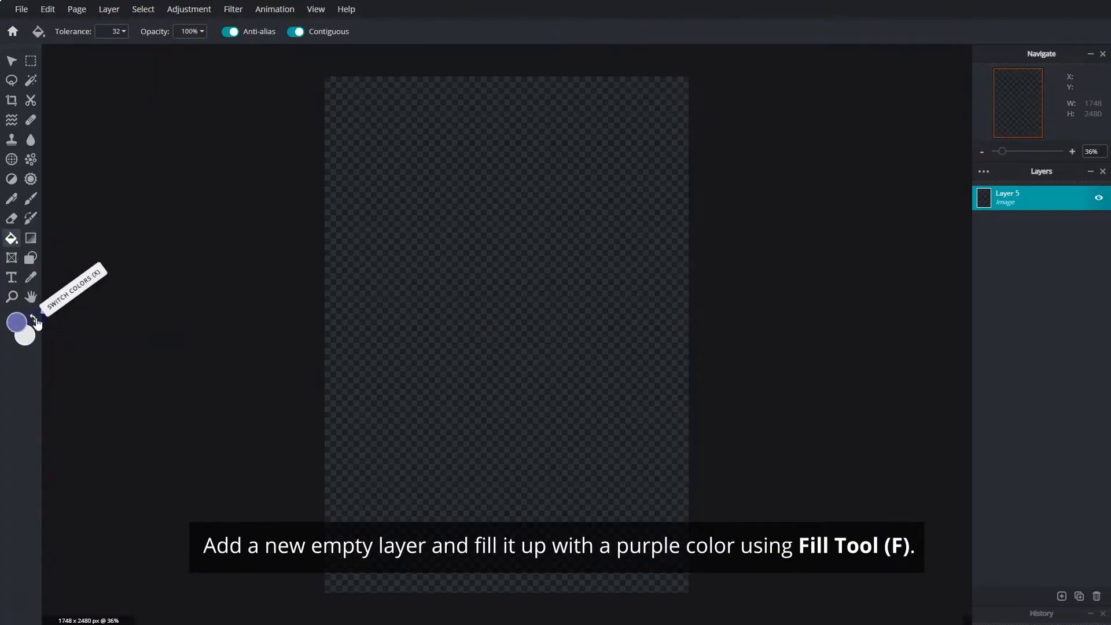
pyautogui.click(504, 311)
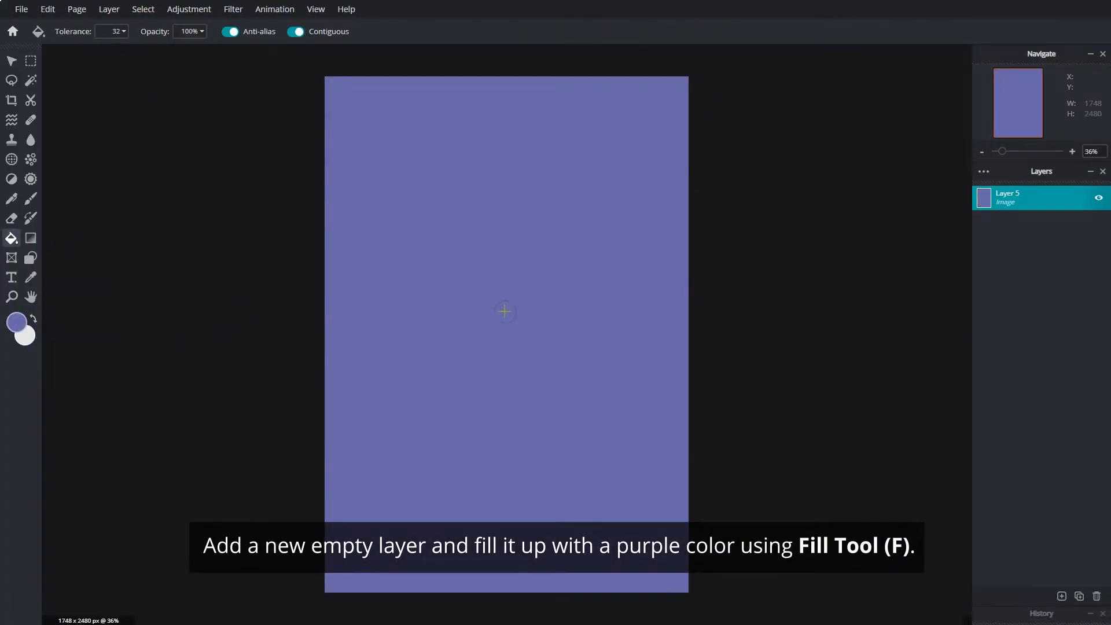
# - Draw a large off-white (#EFEFEF) rectangle as the polaroid base and centre it on the purple background
pyautogui.click(32, 261)
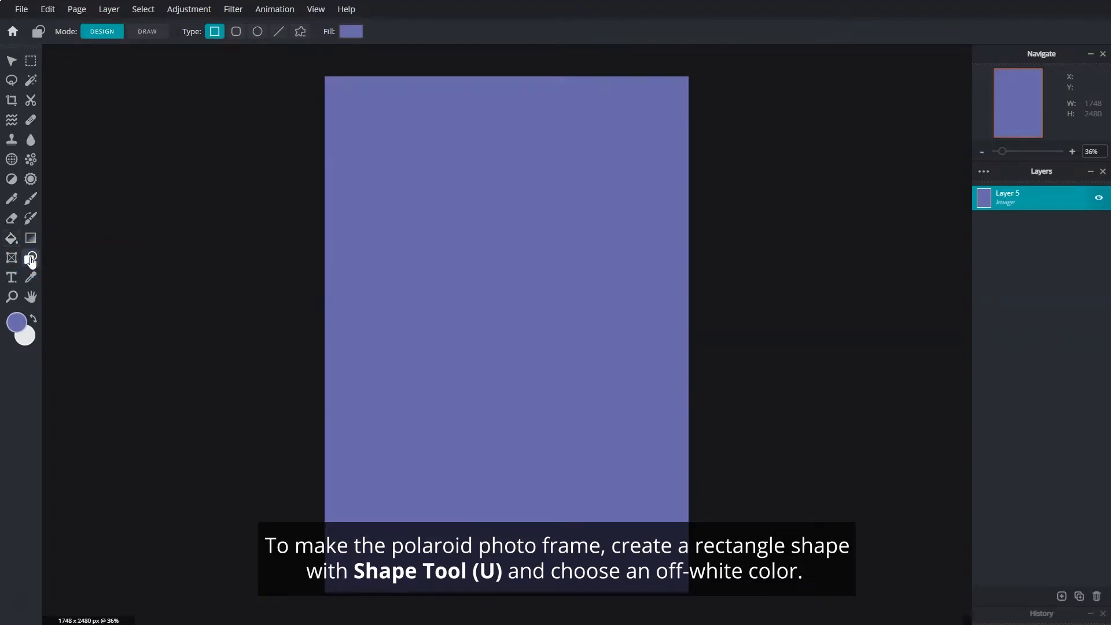
pyautogui.click(341, 36)
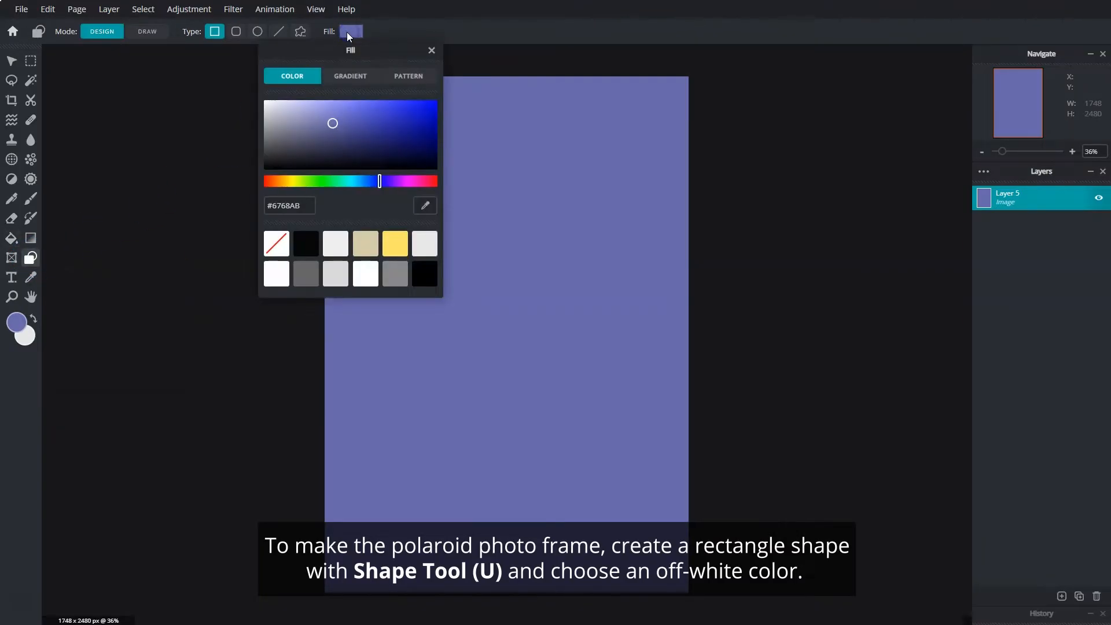
pyautogui.click(336, 247)
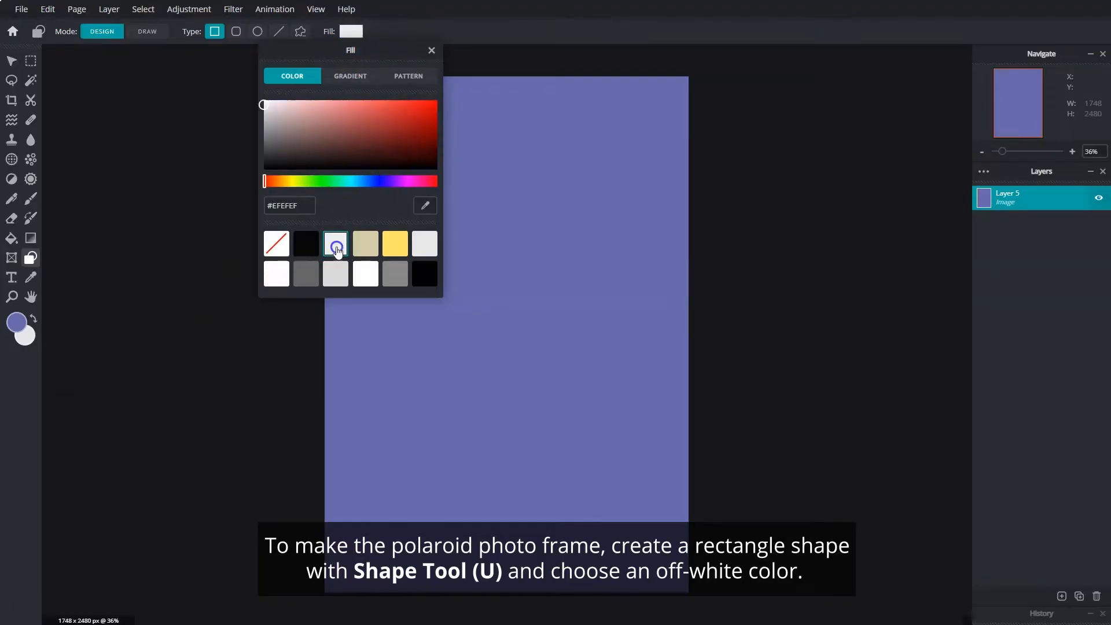
pyautogui.click(432, 51)
pyautogui.moveTo(376, 177); pyautogui.dragTo(400, 215)
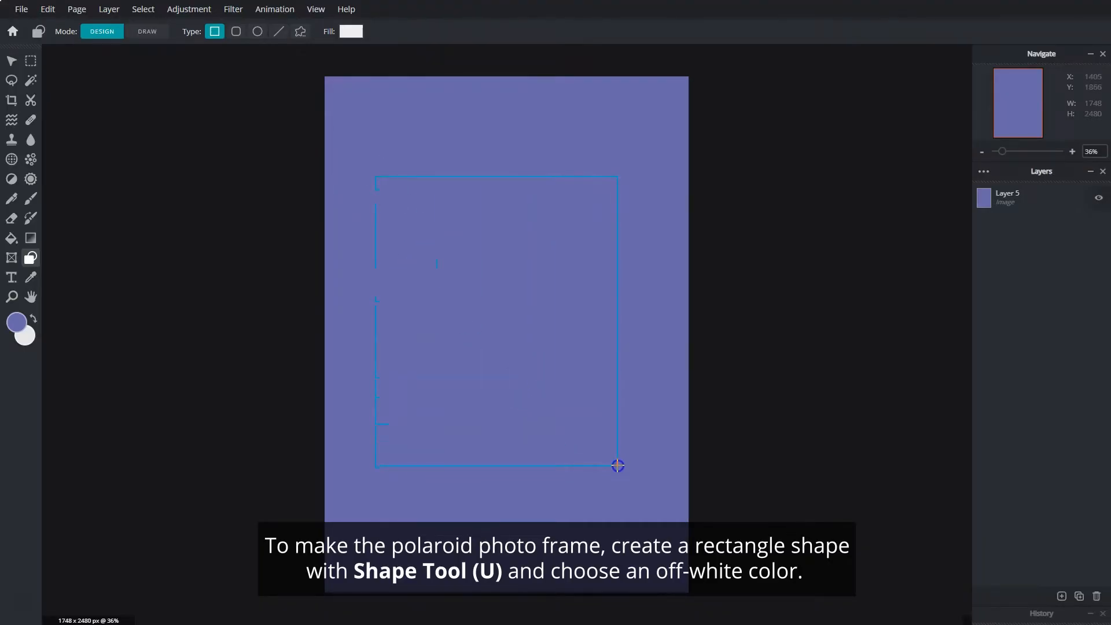
pyautogui.moveTo(617, 465); pyautogui.dragTo(618, 465)
pyautogui.moveTo(498, 300); pyautogui.dragTo(509, 313)
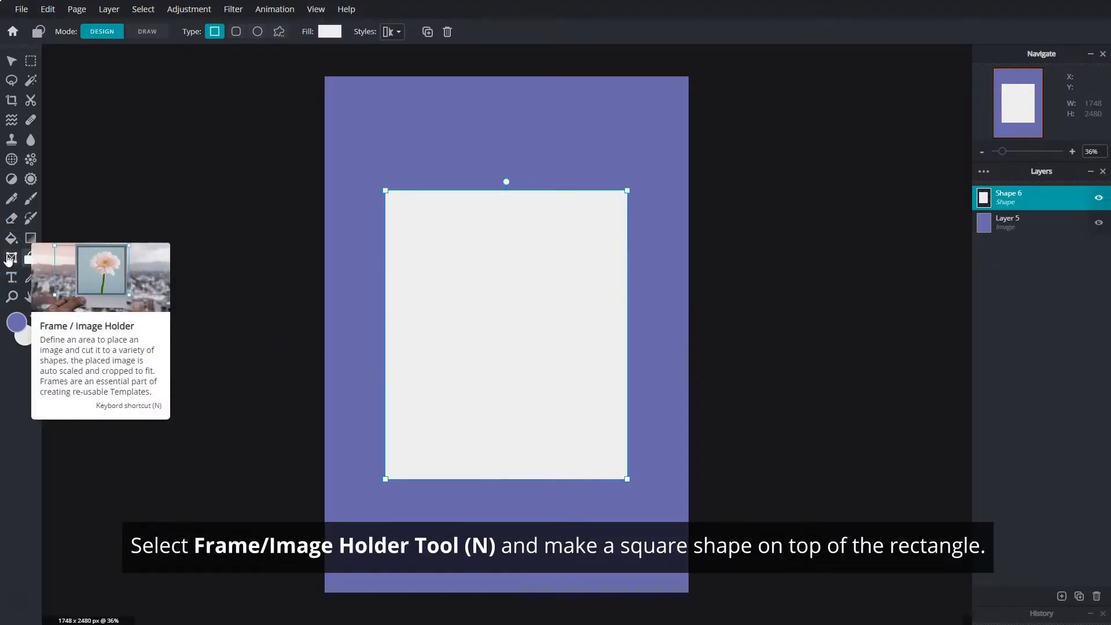
# - Draw an image frame over the upper part of the off-white rectangle and load the file "image" into it
pyautogui.click(10, 258)
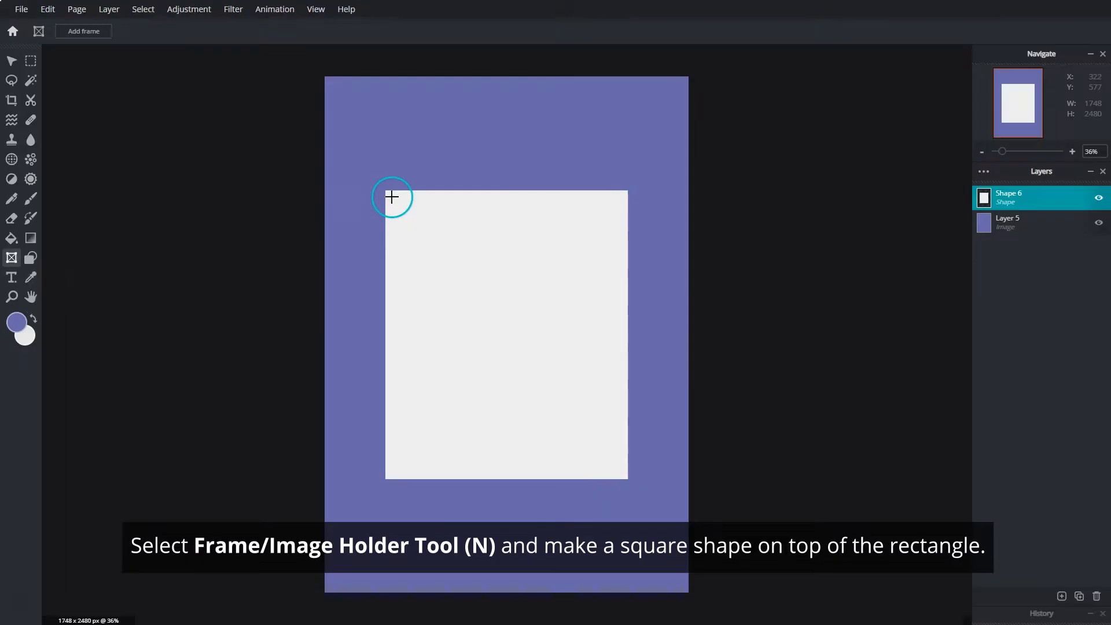
pyautogui.moveTo(392, 197); pyautogui.dragTo(621, 404)
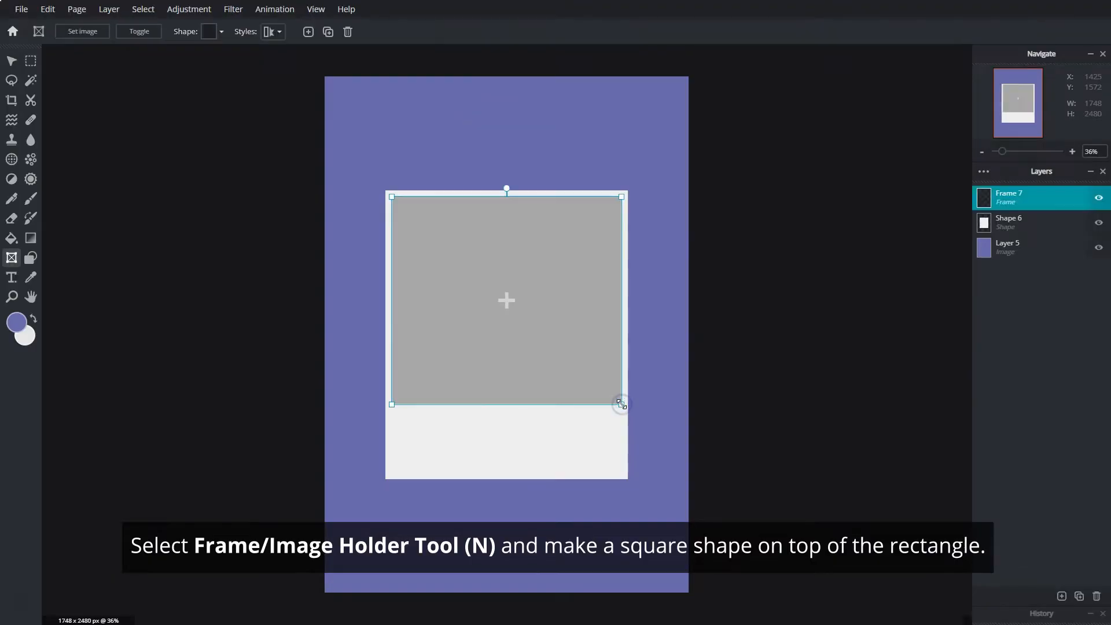
pyautogui.doubleClick(505, 303)
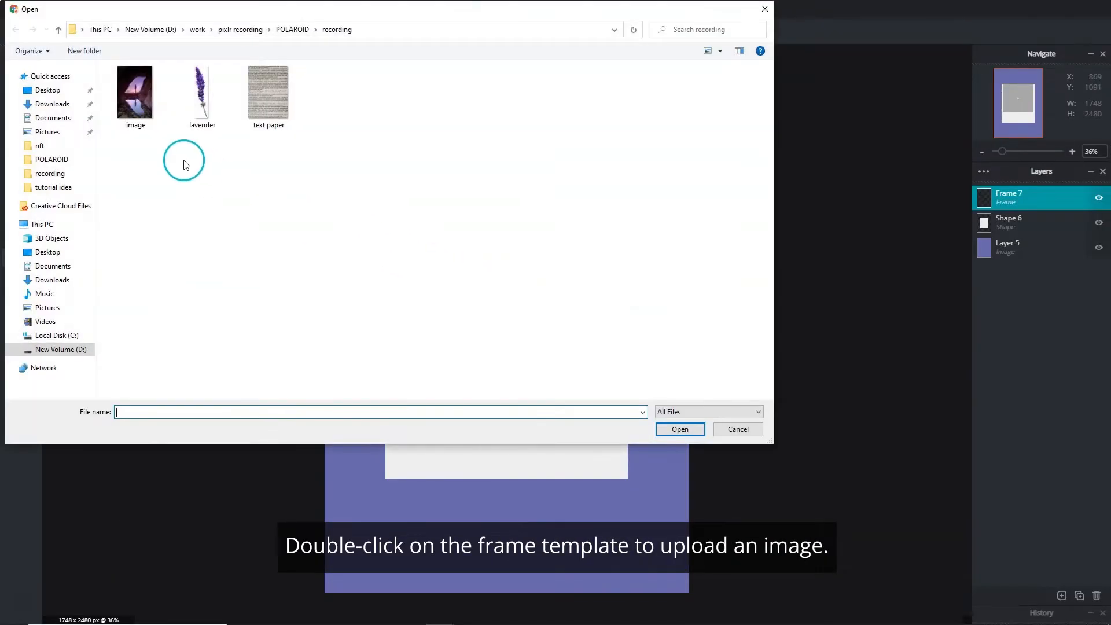
pyautogui.click(145, 101)
pyautogui.click(665, 434)
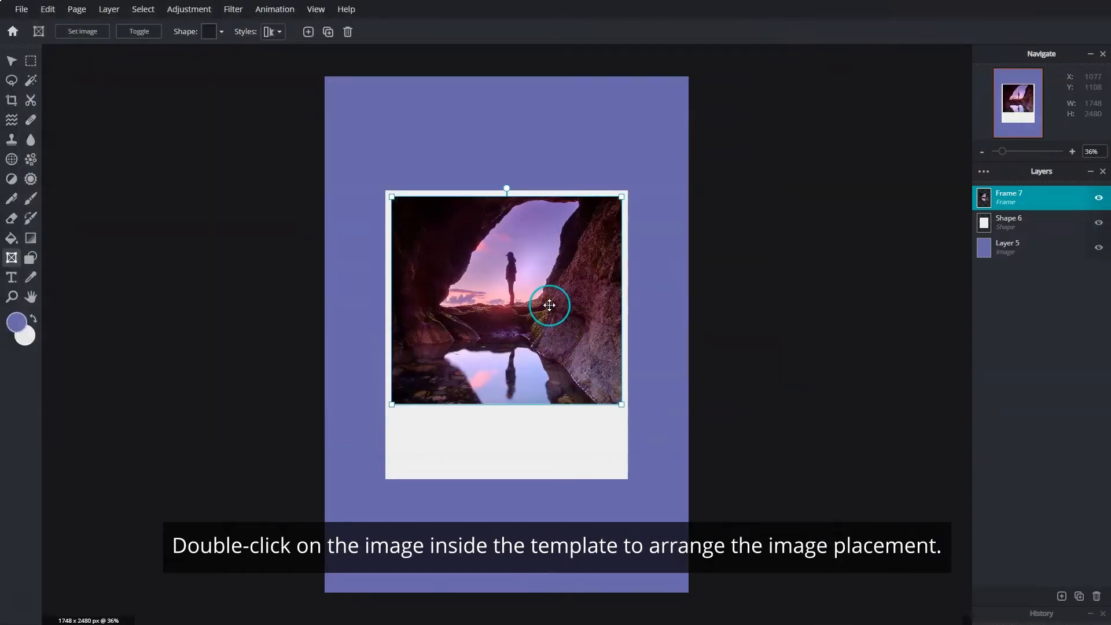
# - Shift the photo downward inside its frame, keeping it horizontally centred
pyautogui.doubleClick(549, 298)
pyautogui.moveTo(548, 279); pyautogui.dragTo(546, 311)
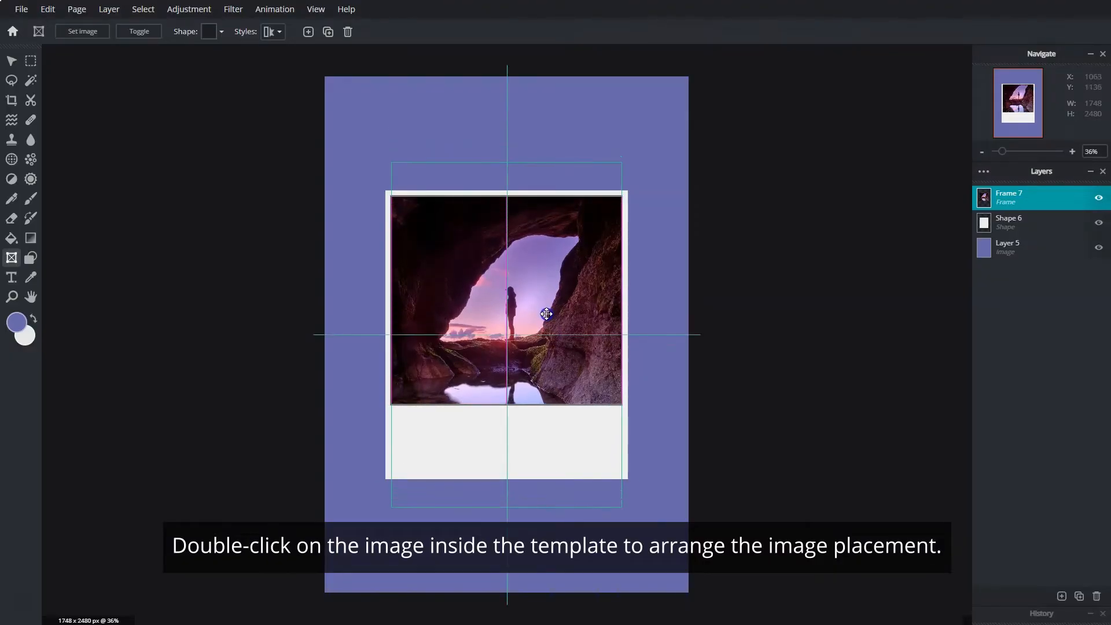
pyautogui.moveTo(546, 313); pyautogui.dragTo(546, 317)
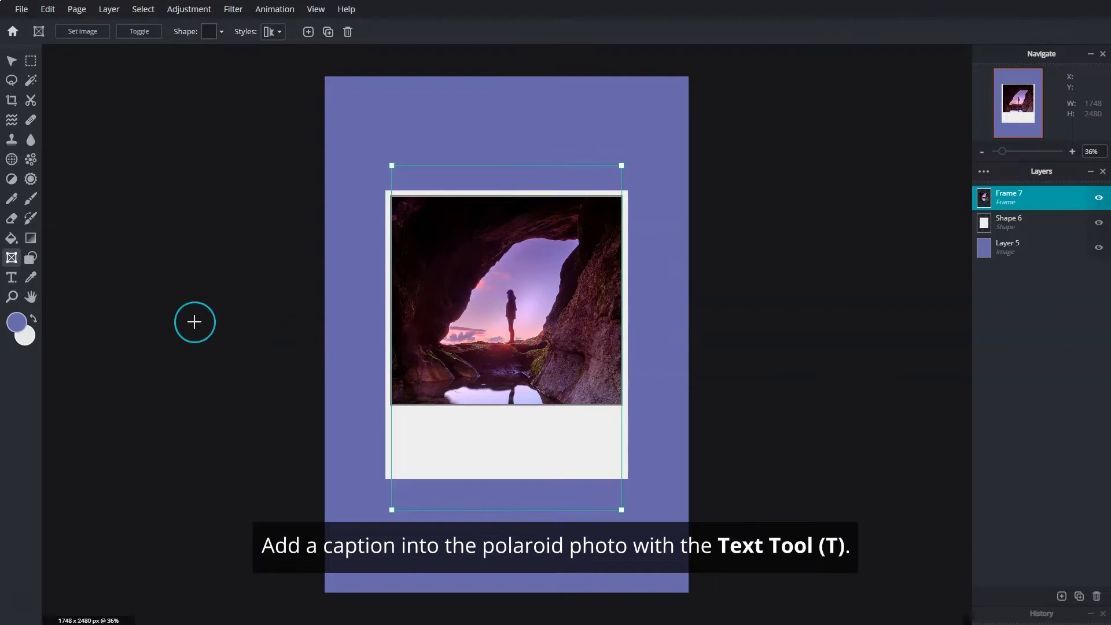
# - Add the caption "Dream on, little dreamer" and set its font to Blossomberry Script
pyautogui.click(12, 277)
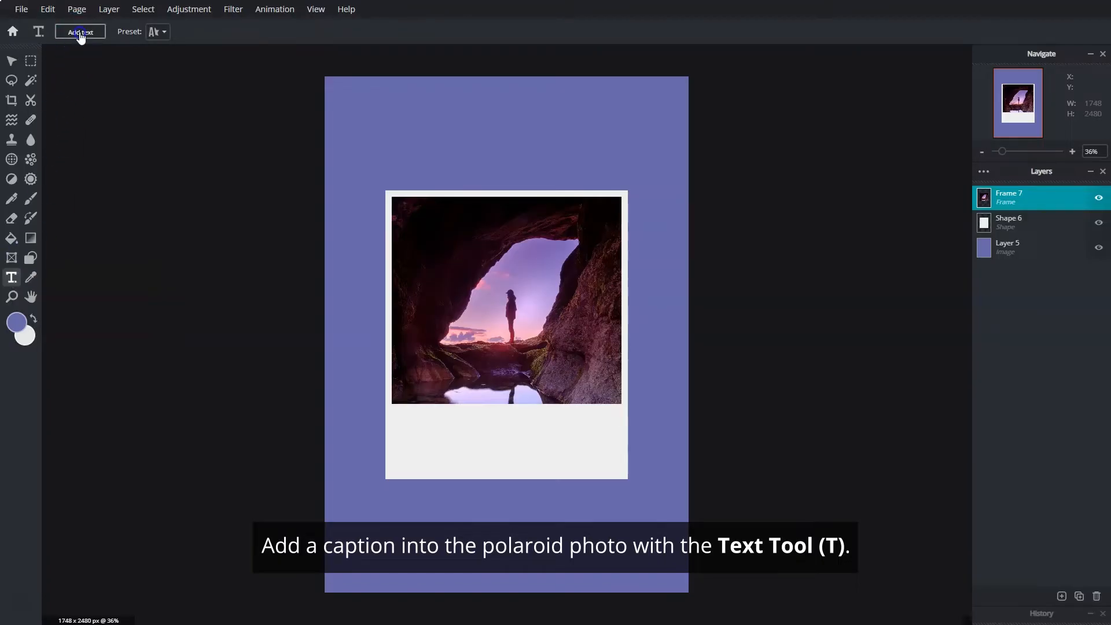
pyautogui.click(80, 33)
pyautogui.write('Dream o')
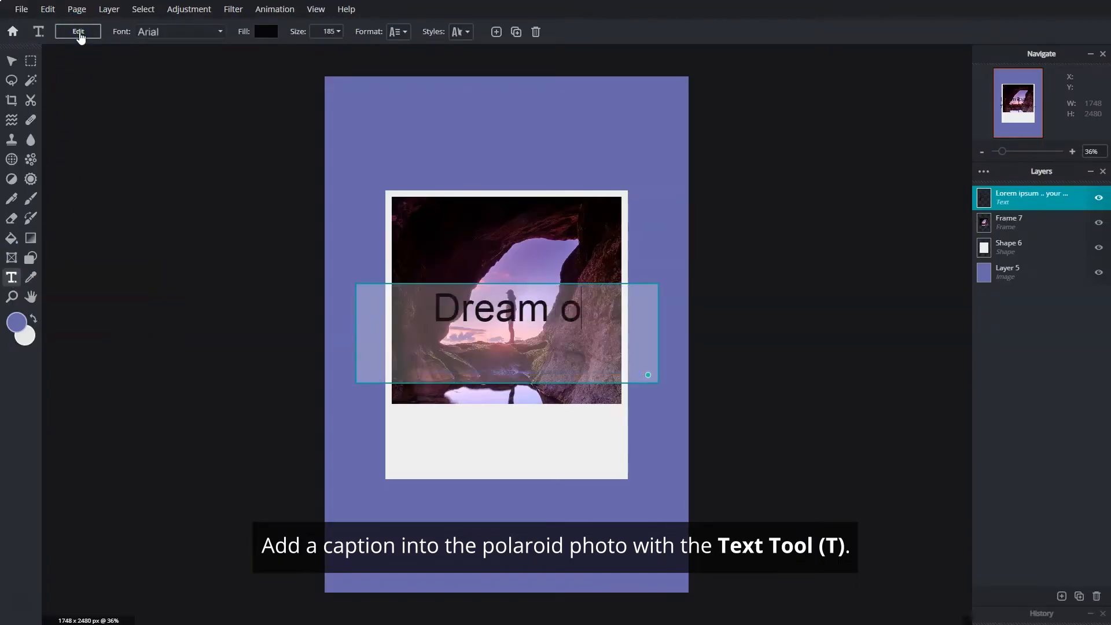
pyautogui.write('n, little dreamer')
pyautogui.click(168, 33)
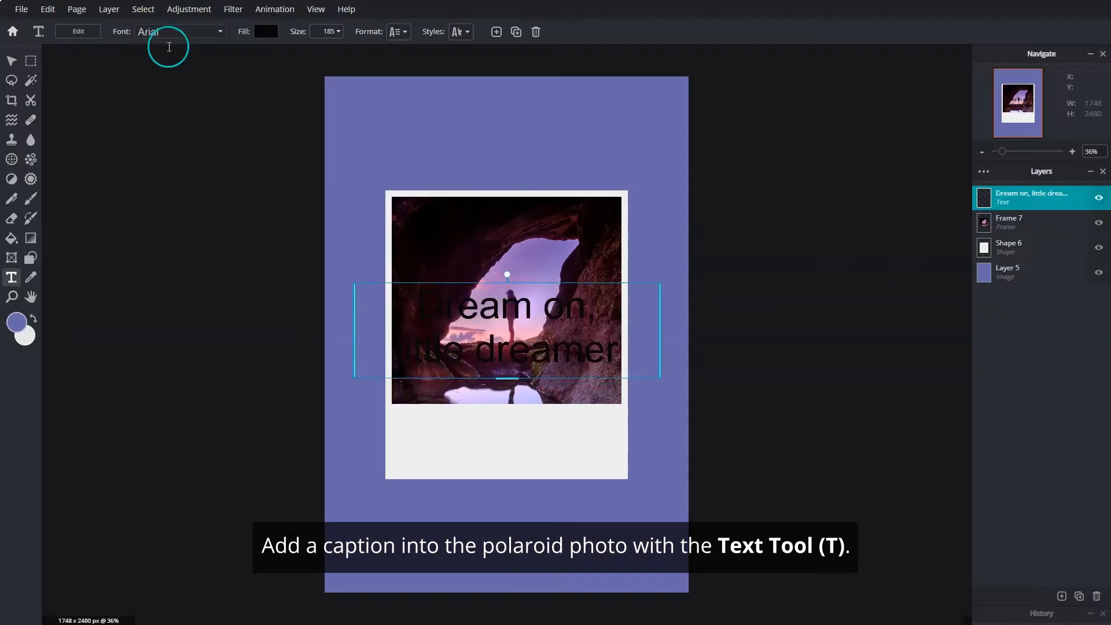
pyautogui.click(186, 369)
# - Left-align the caption, tighten its line spacing and place it on the blank strip below the photo
pyautogui.moveTo(465, 340); pyautogui.dragTo(446, 435)
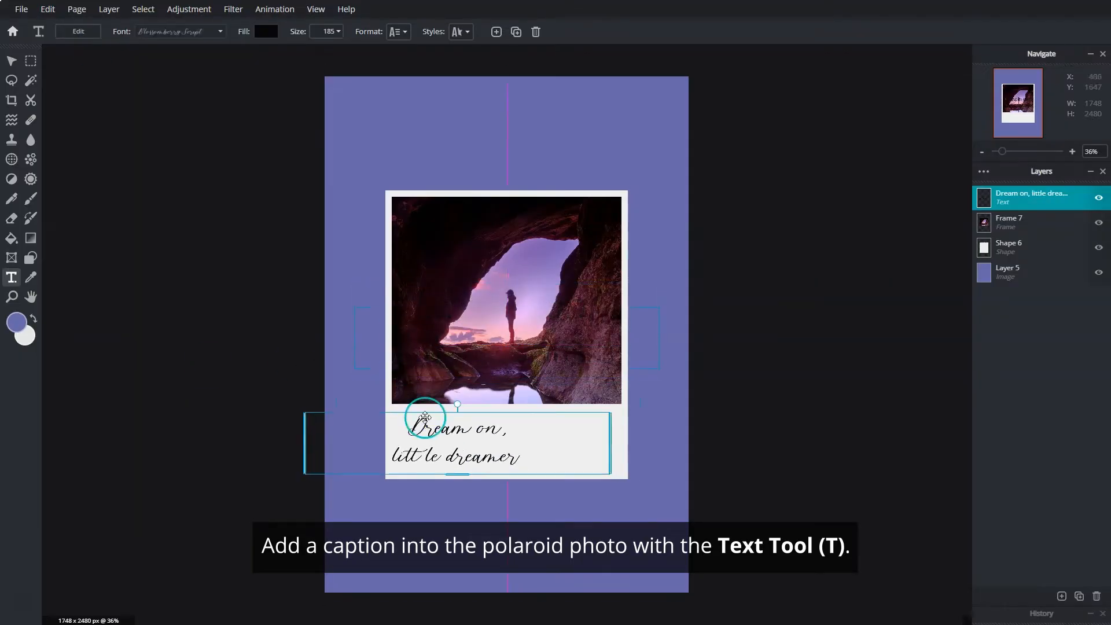
pyautogui.click(398, 31)
pyautogui.click(349, 164)
pyautogui.moveTo(399, 92); pyautogui.dragTo(374, 93)
pyautogui.moveTo(365, 431); pyautogui.dragTo(444, 428)
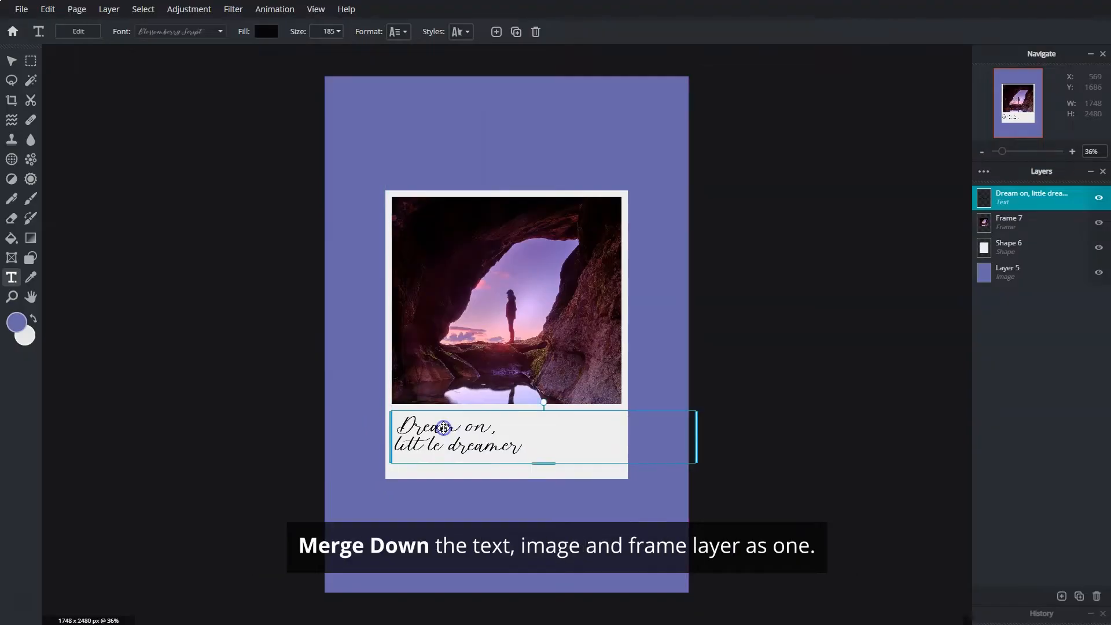
# - Merge the caption, photo frame and off-white rectangle into one layer, leaving the purple background separate
pyautogui.click(981, 173)
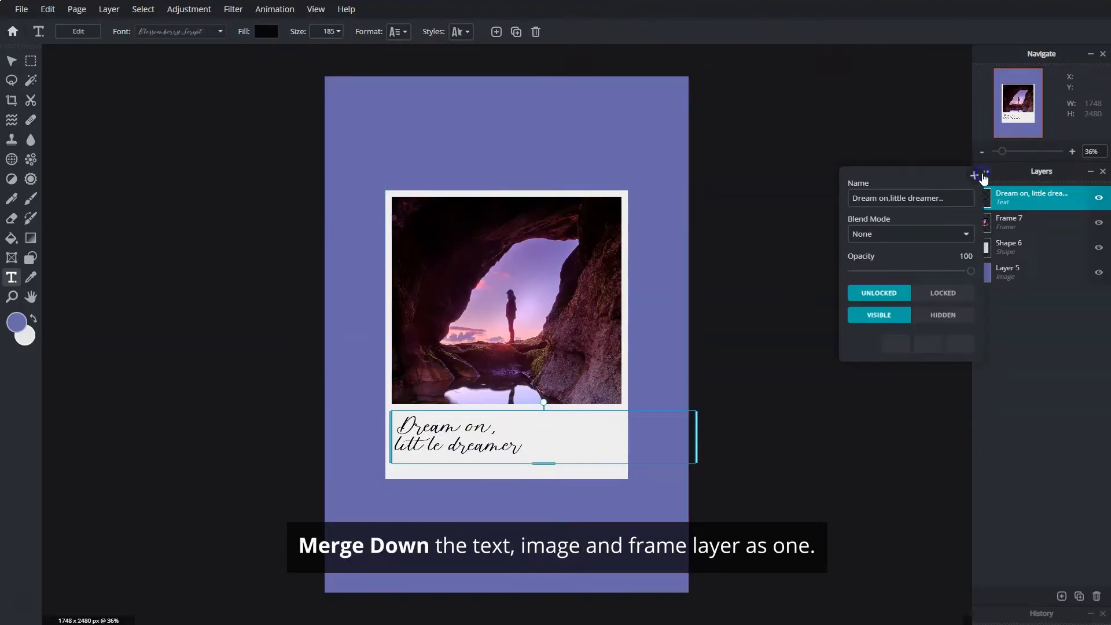
pyautogui.click(895, 343)
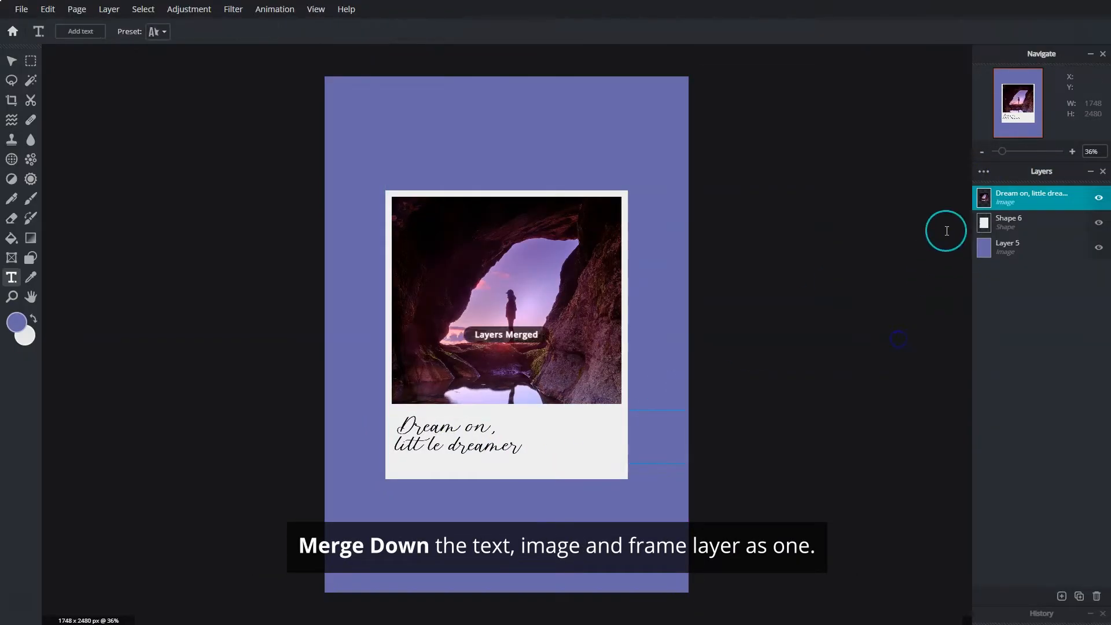
pyautogui.click(983, 176)
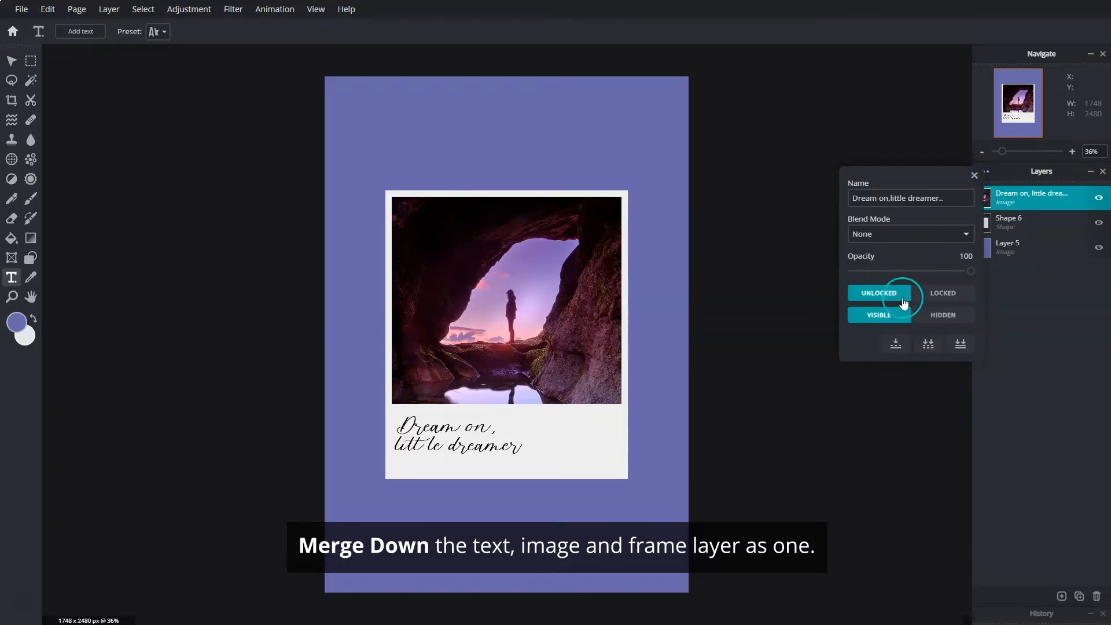
pyautogui.click(894, 337)
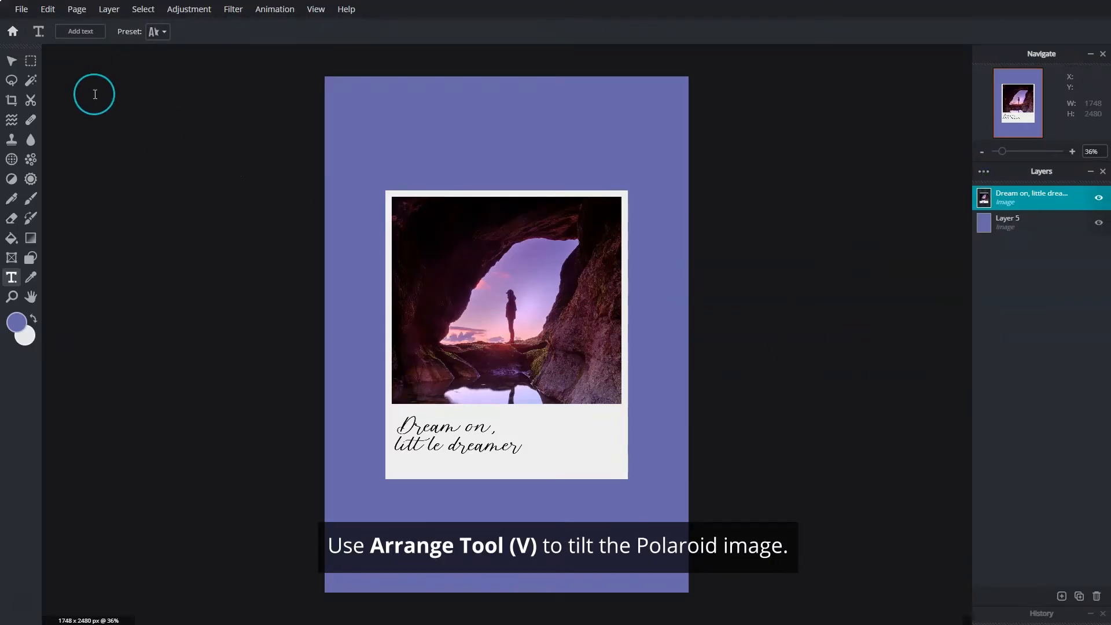
# - Tilt the merged polaroid slightly clockwise with the Arrange tool
pyautogui.click(12, 61)
pyautogui.moveTo(538, 182); pyautogui.dragTo(570, 189)
pyautogui.click(278, 78)
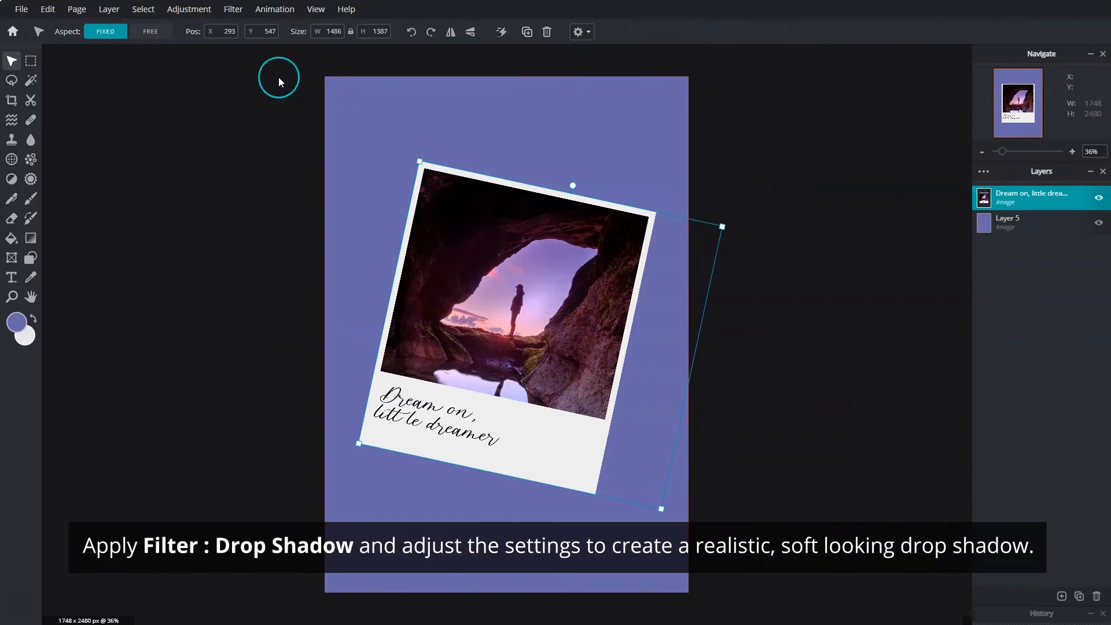
# - Apply a Drop shadow filter to the polaroid with a blur of 44 px
pyautogui.click(240, 17)
pyautogui.click(277, 217)
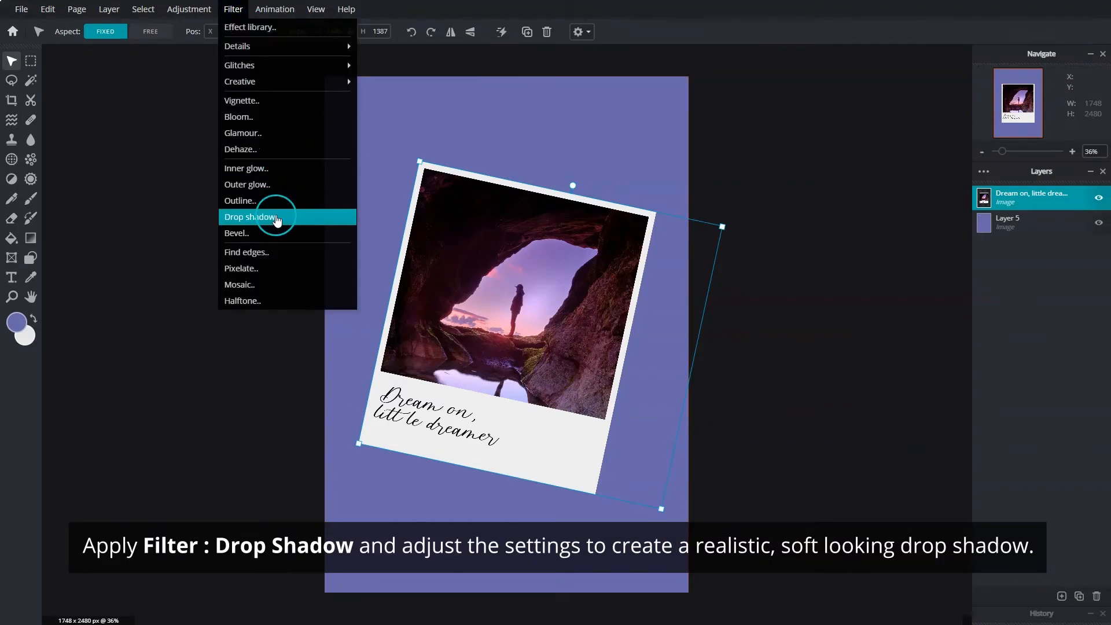
pyautogui.click(731, 321)
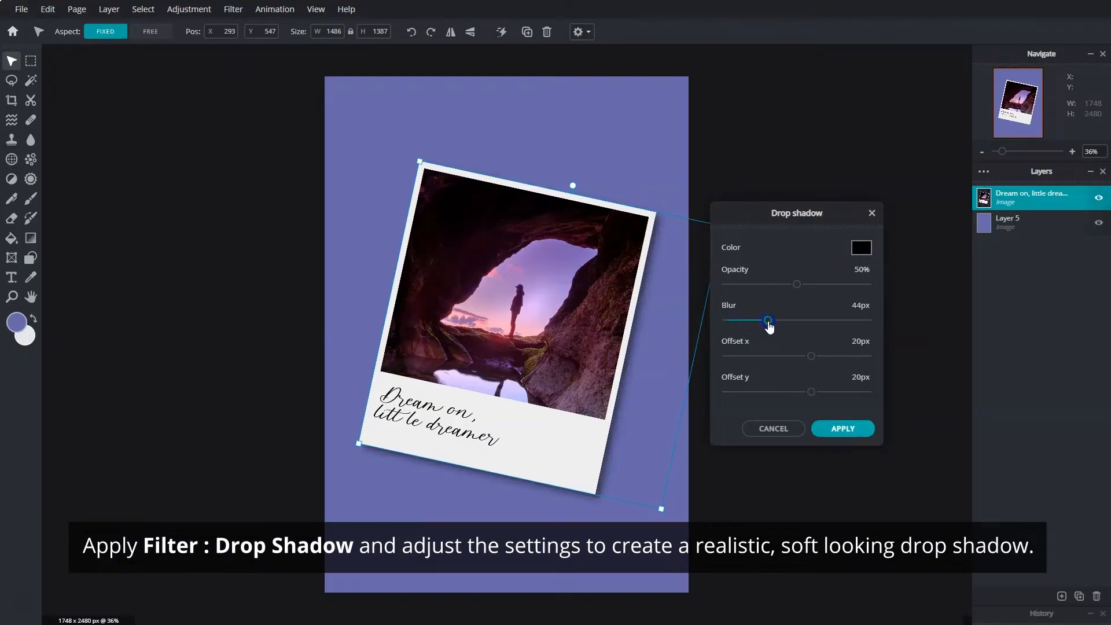
pyautogui.click(841, 428)
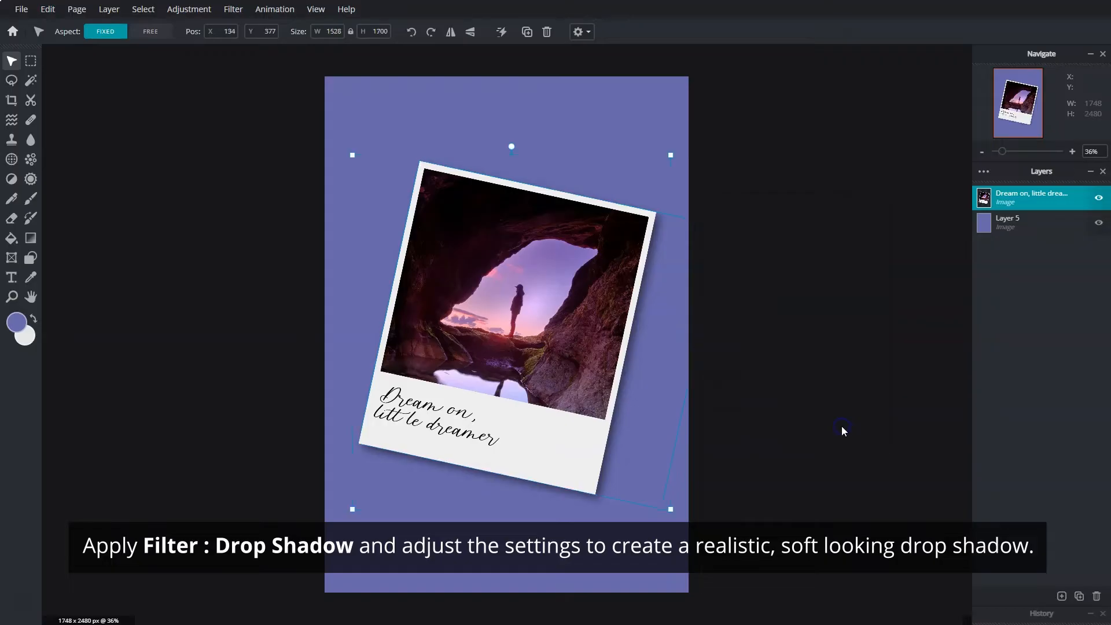
# - Draw a thin beige (#D5CDA8) rectangle as adhesive tape across the polaroid's upper-left corner
pyautogui.click(32, 258)
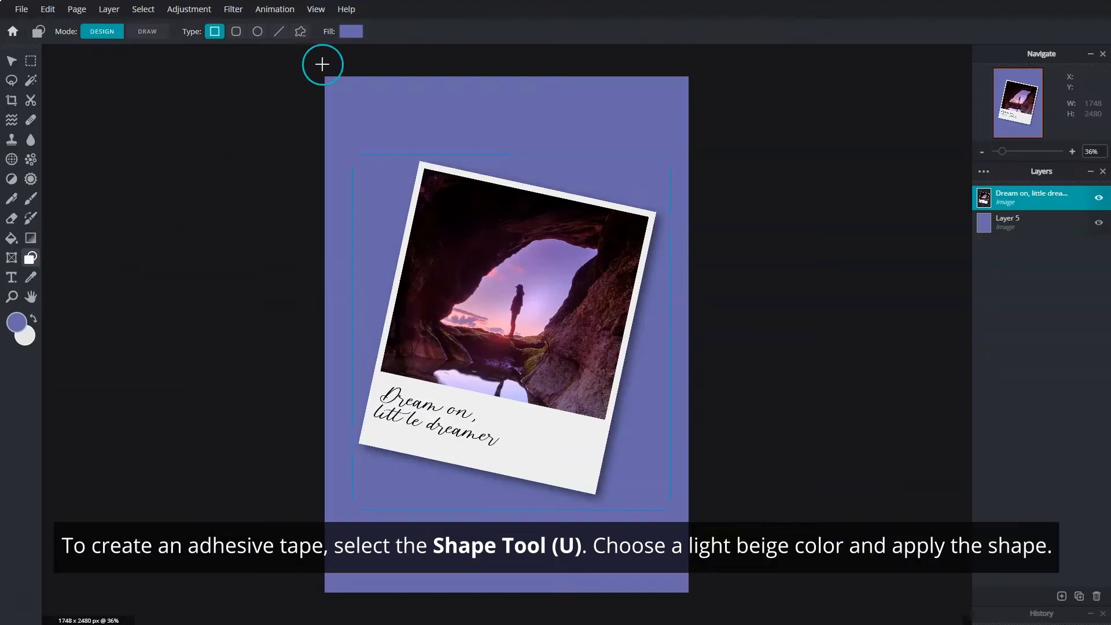
pyautogui.click(348, 32)
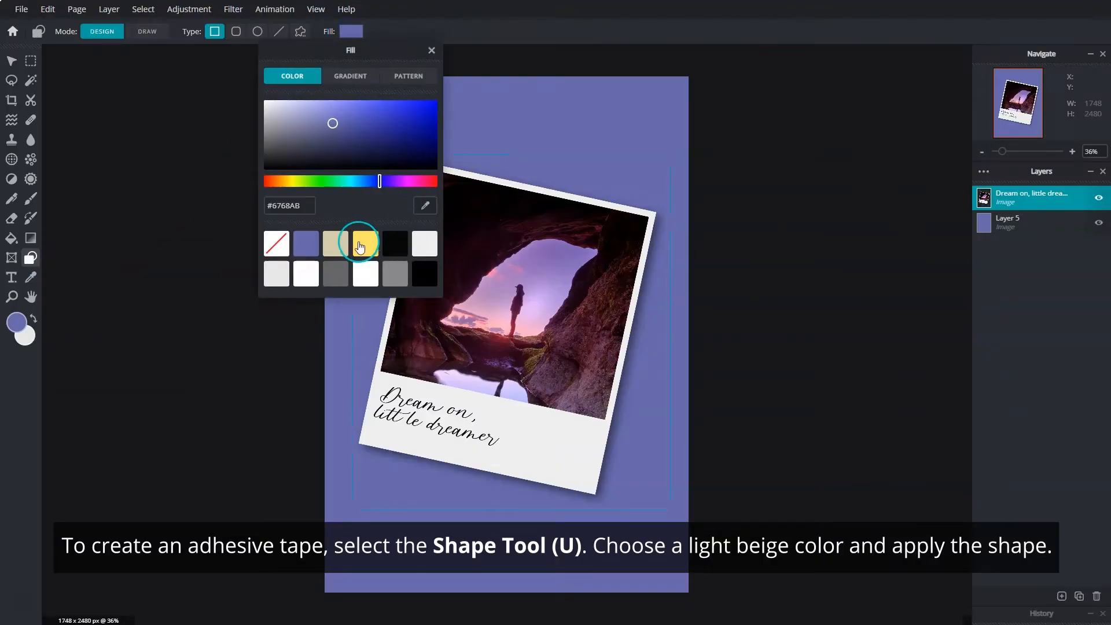
pyautogui.click(336, 243)
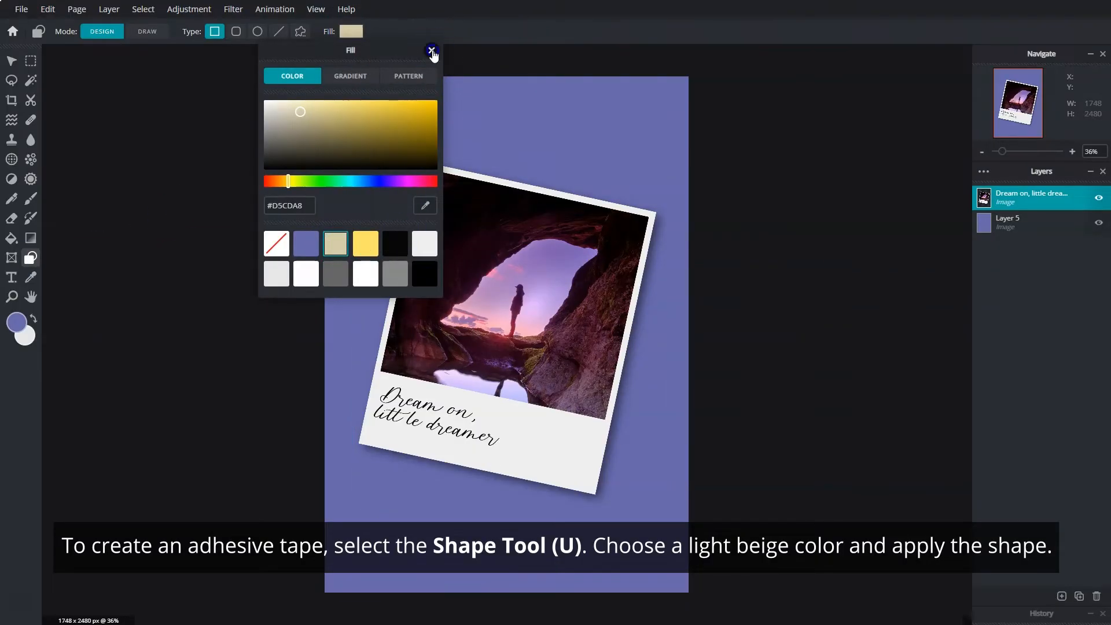
pyautogui.click(431, 51)
pyautogui.click(395, 152)
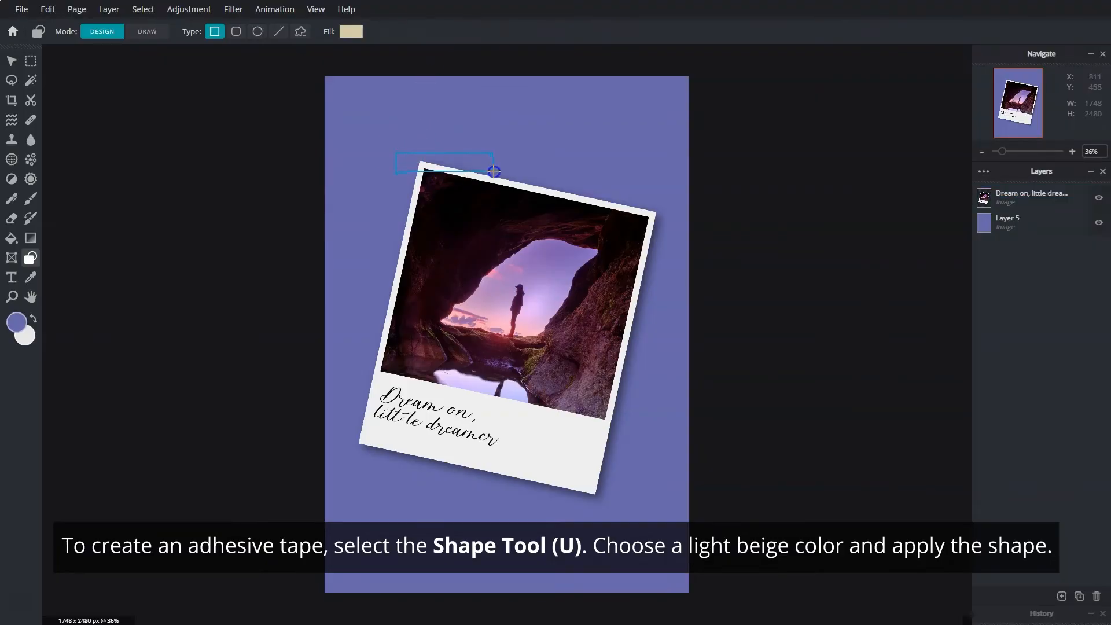
pyautogui.moveTo(493, 172); pyautogui.dragTo(494, 171)
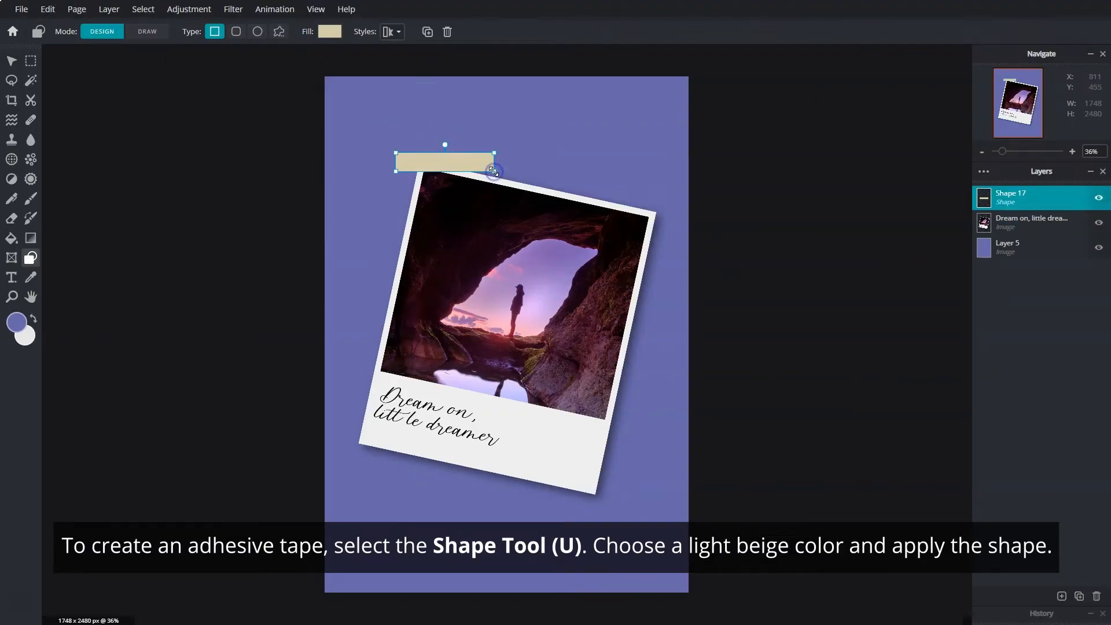
# - Lower the tape shape's opacity to 69 and tilt it diagonally over the polaroid's upper-left corner
pyautogui.click(983, 172)
pyautogui.moveTo(970, 270); pyautogui.dragTo(958, 272)
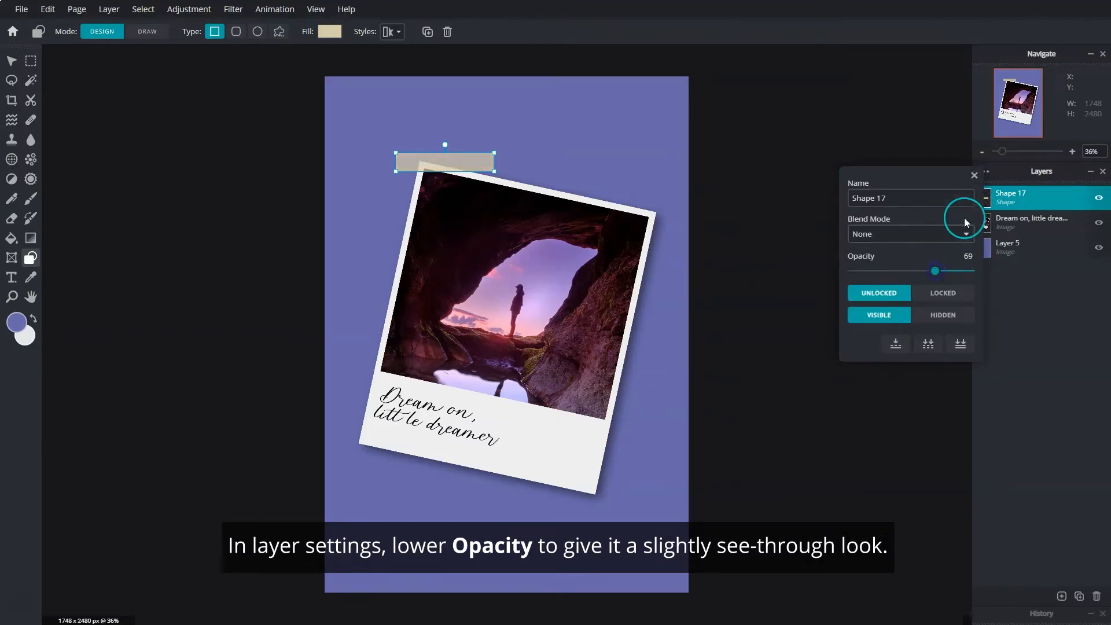
pyautogui.click(974, 177)
pyautogui.moveTo(454, 160)
pyautogui.mouseDown()
pyautogui.moveTo(452, 177)
pyautogui.moveTo(433, 165)
pyautogui.moveTo(443, 176)
pyautogui.mouseUp()
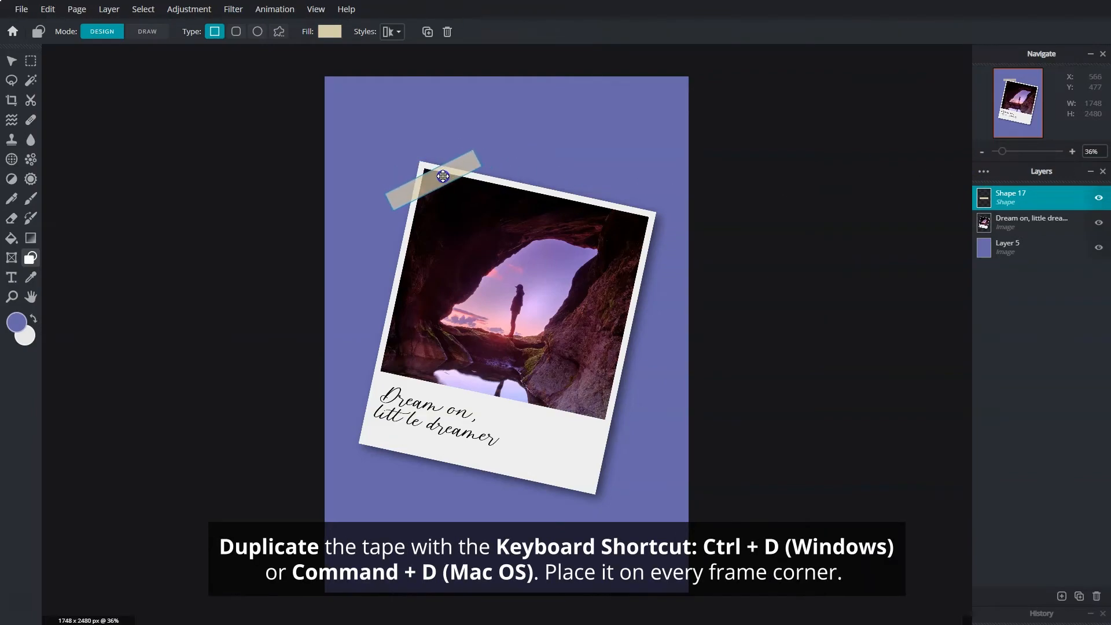
# - Duplicate the tape three times and place a rotated copy on each remaining corner of the polaroid
pyautogui.hotkey('ctrl', 'd')
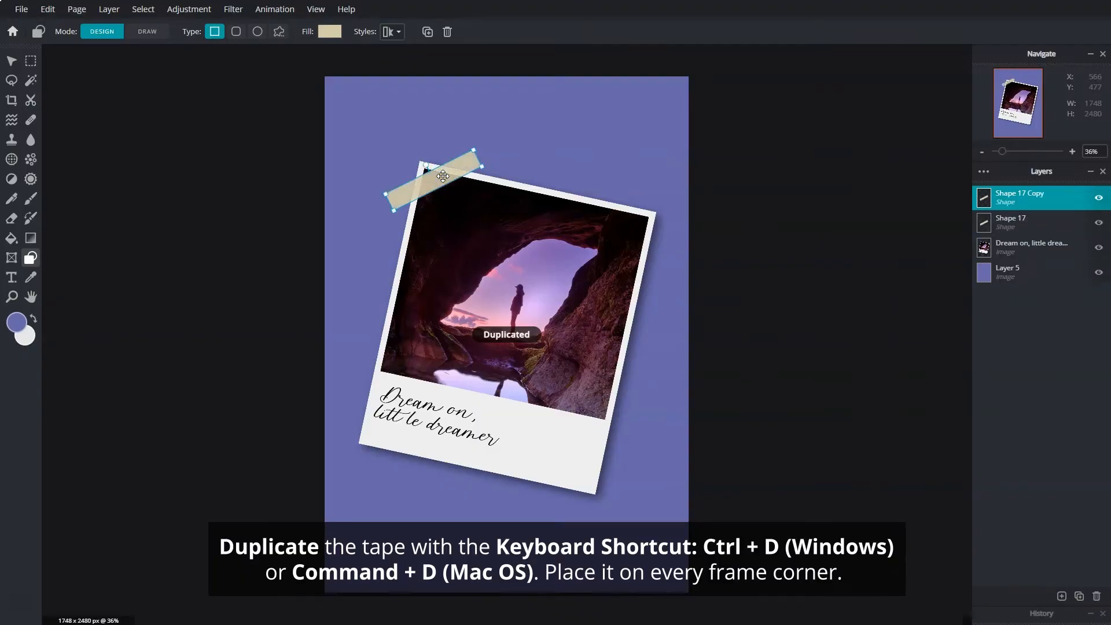
pyautogui.moveTo(459, 179); pyautogui.dragTo(576, 485)
pyautogui.hotkey('ctrl', 'd')
pyautogui.hotkey('ctrl', 'd')
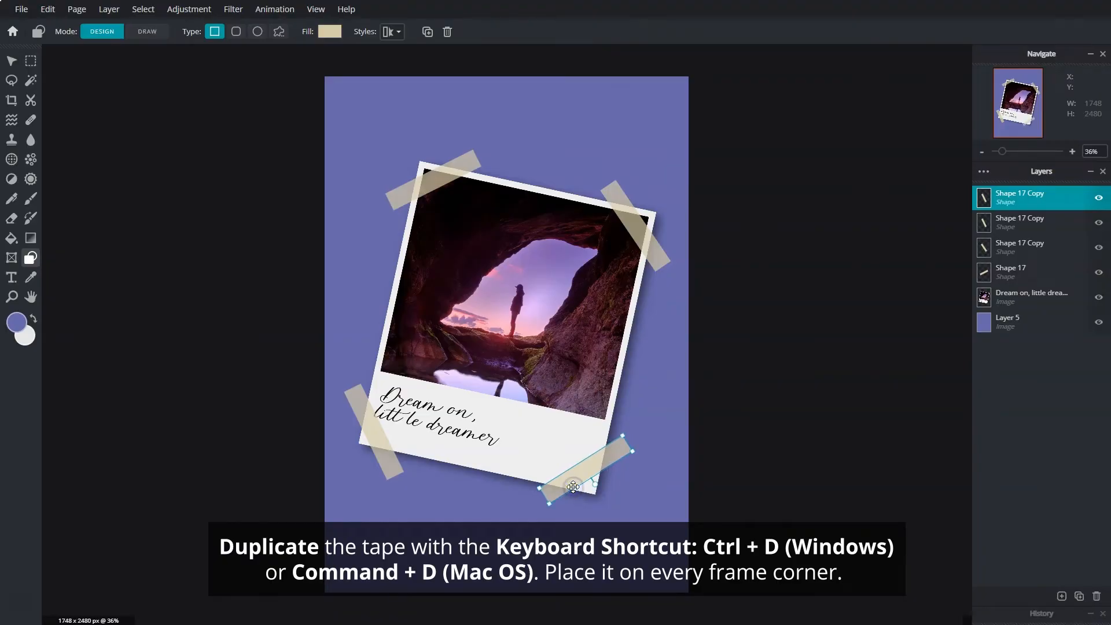
# - Add the lavender image as a layer, shrink and tilt it, and place it diagonally over the polaroid's lower-right area
pyautogui.click(1061, 596)
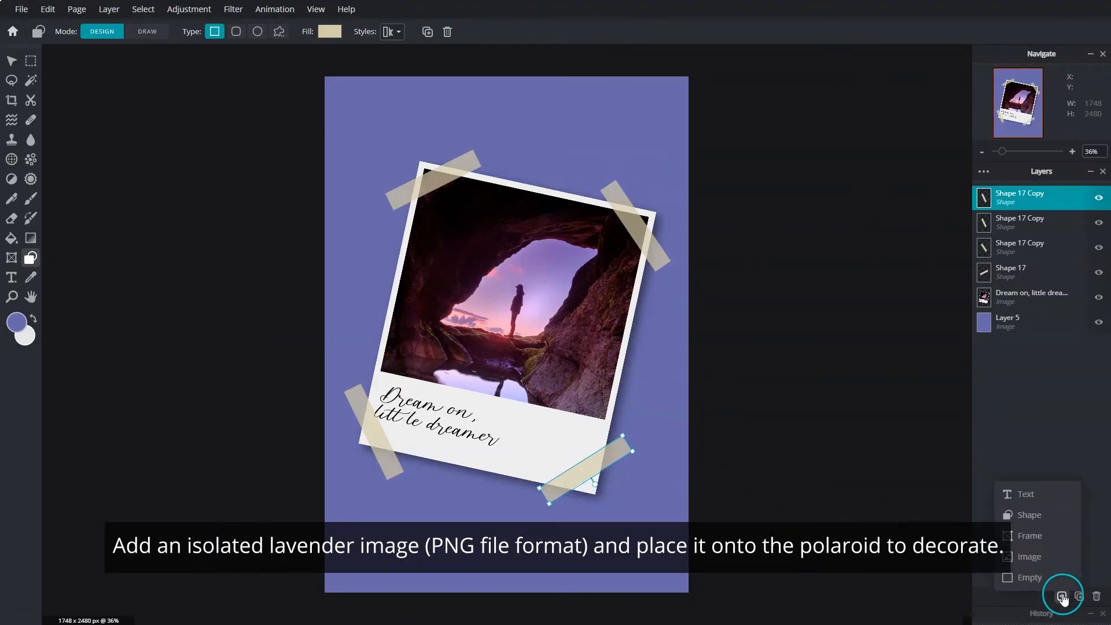
pyautogui.click(1039, 560)
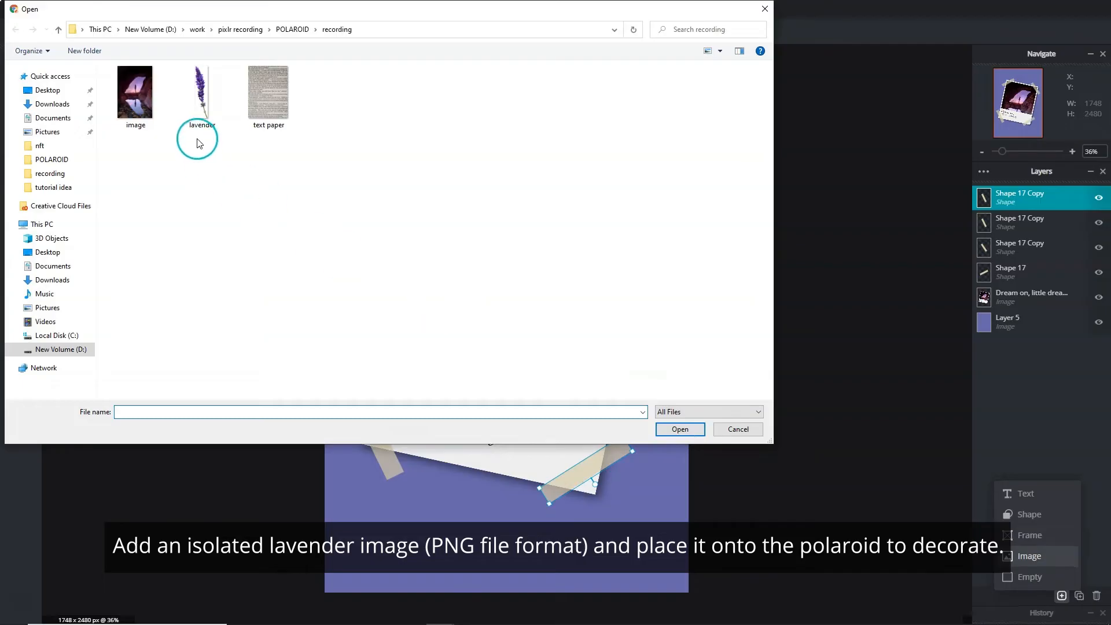
pyautogui.click(200, 116)
pyautogui.click(661, 426)
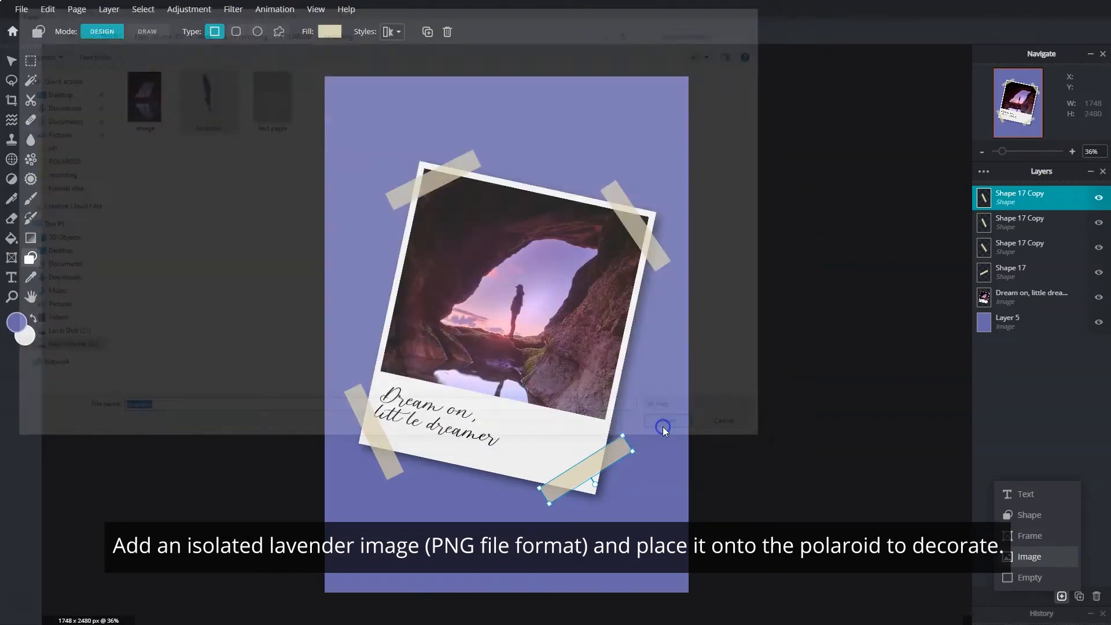
pyautogui.moveTo(506, 126); pyautogui.dragTo(647, 227)
pyautogui.moveTo(704, 256); pyautogui.dragTo(619, 275)
pyautogui.moveTo(498, 324); pyautogui.dragTo(623, 353)
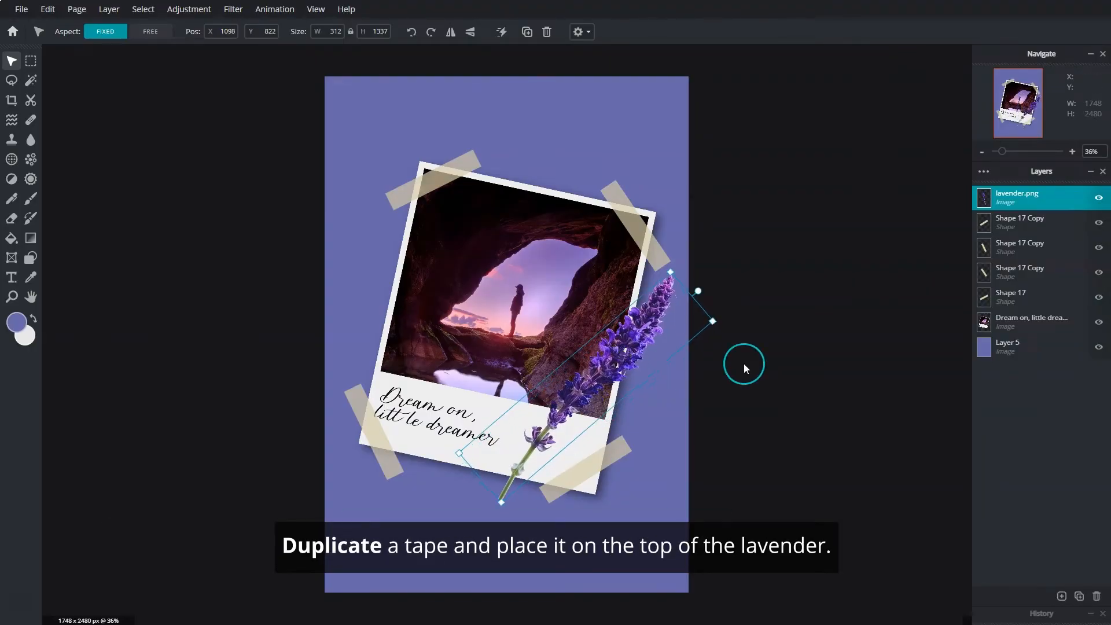
# - Duplicate the lower-right tape above the lavender layer, shrink and rotate it, and place it across the lavender's stem
pyautogui.click(1001, 228)
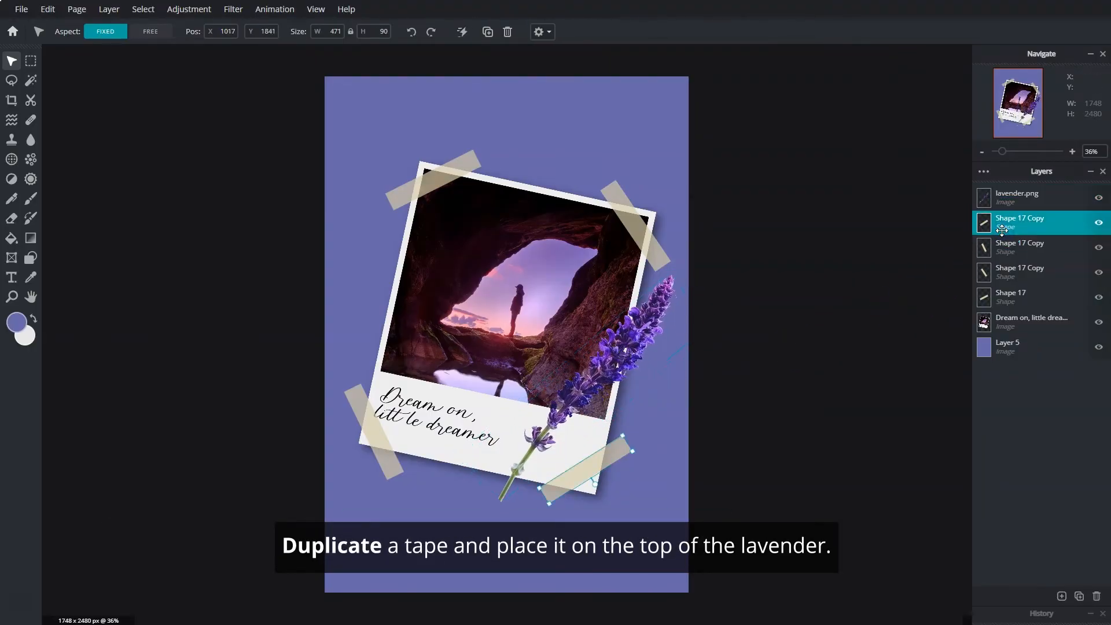
pyautogui.hotkey('ctrl', 'j')
pyautogui.moveTo(1001, 229); pyautogui.dragTo(1002, 199)
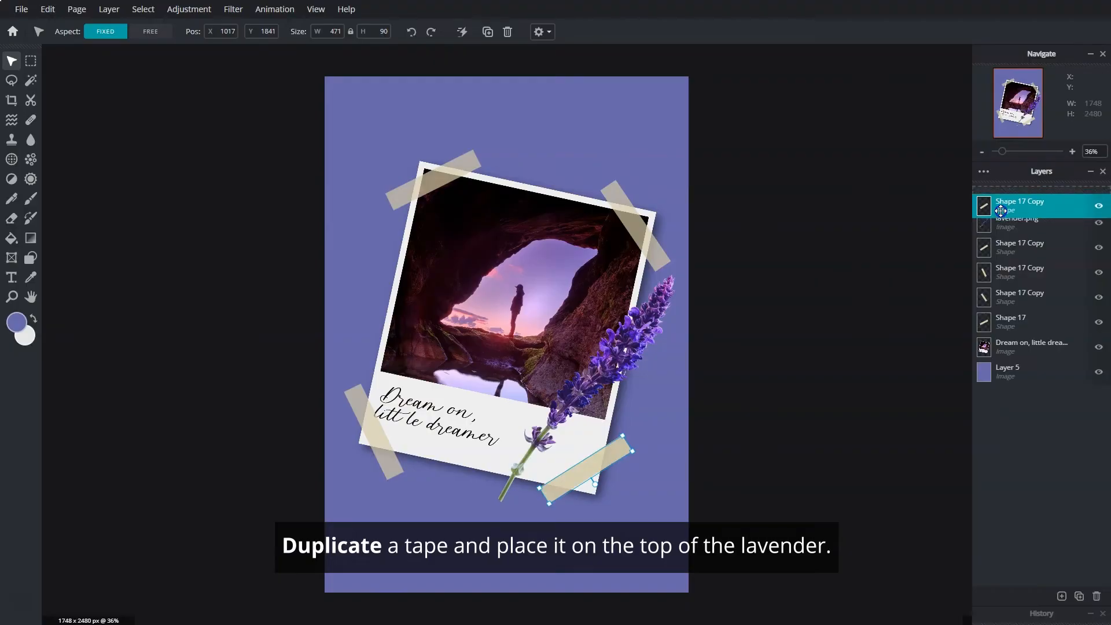
pyautogui.moveTo(586, 460); pyautogui.dragTo(540, 453)
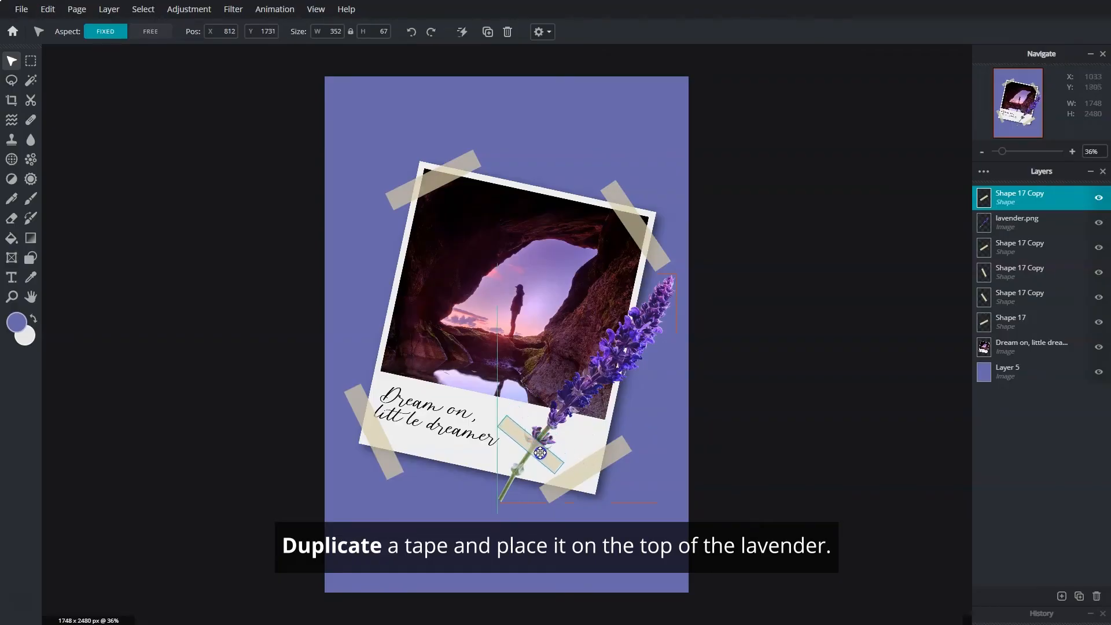
pyautogui.moveTo(540, 453); pyautogui.dragTo(545, 458)
# - Apply a Drop shadow filter to the lavender with a blur of 33 px
pyautogui.click(1007, 221)
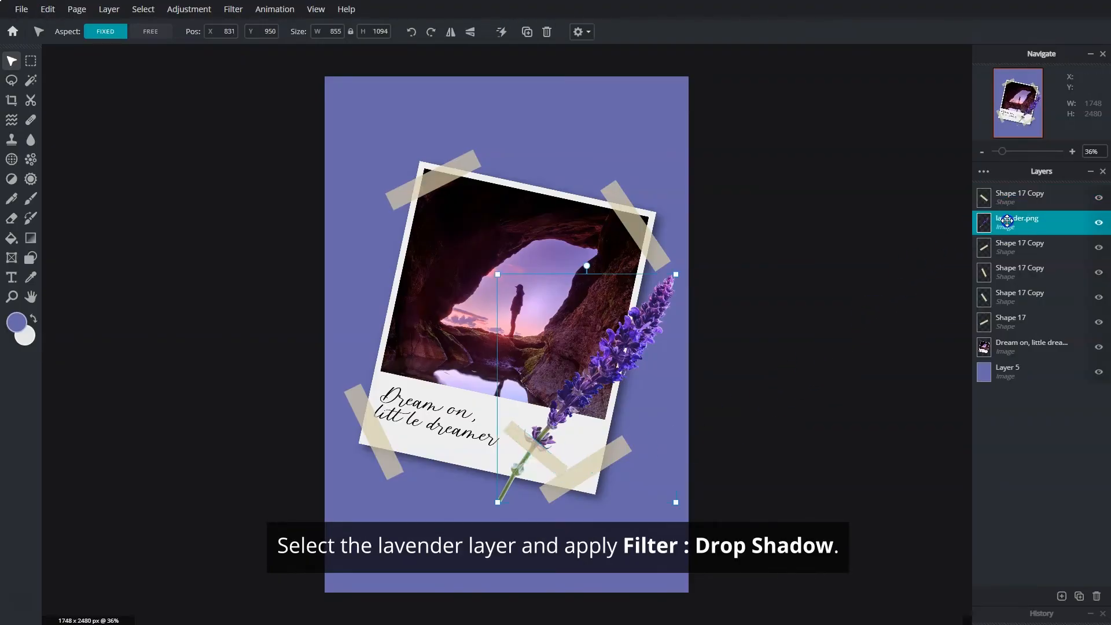
pyautogui.click(233, 9)
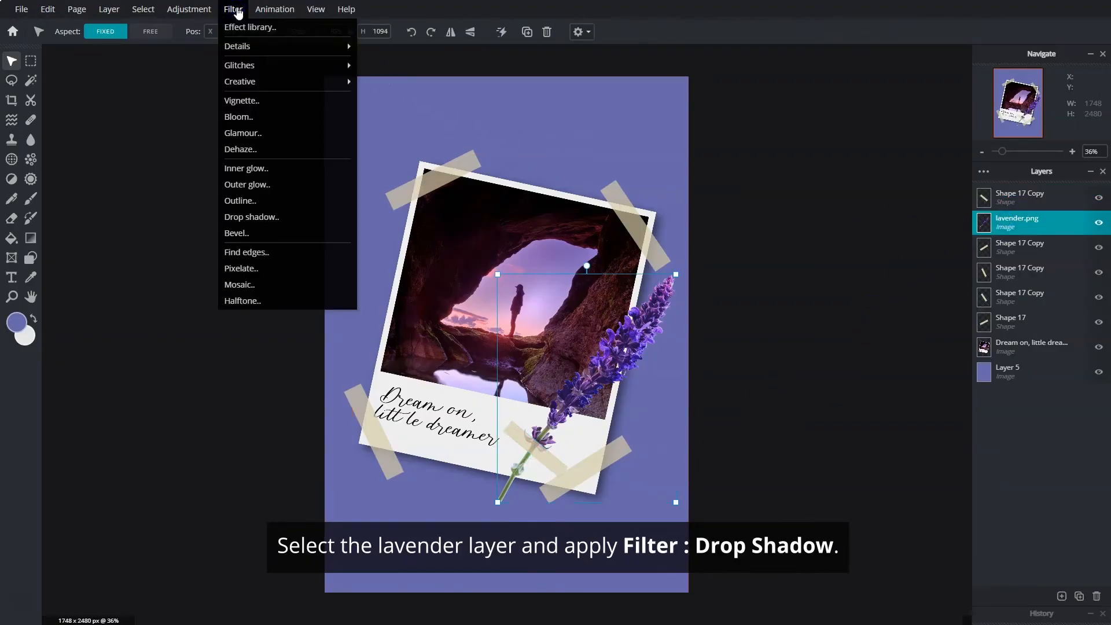
pyautogui.click(283, 217)
pyautogui.moveTo(733, 322); pyautogui.dragTo(743, 321)
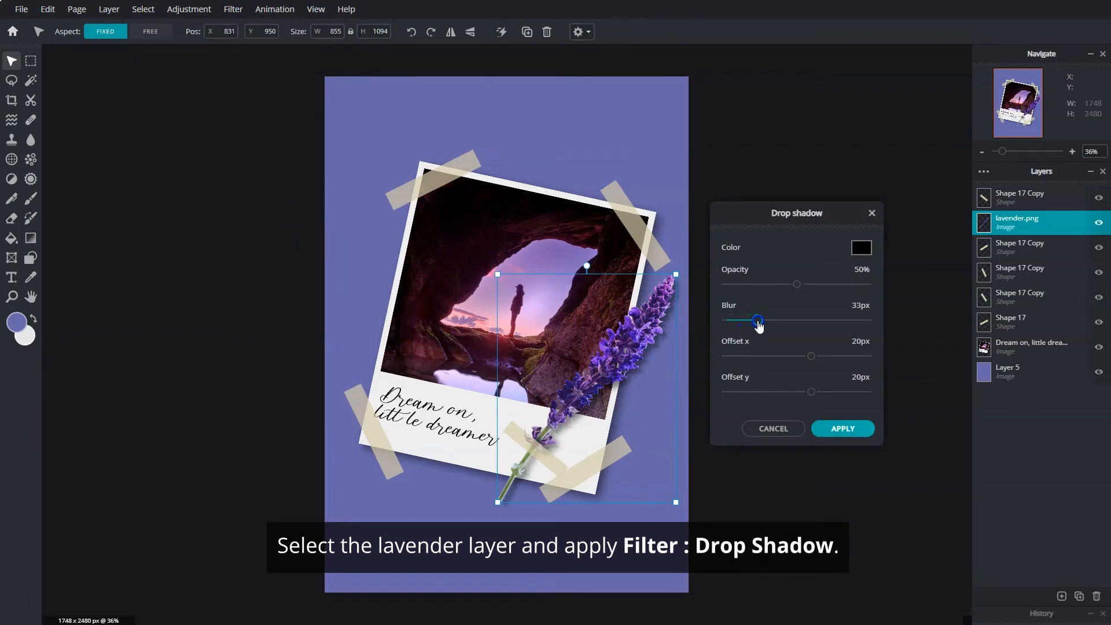
pyautogui.click(832, 430)
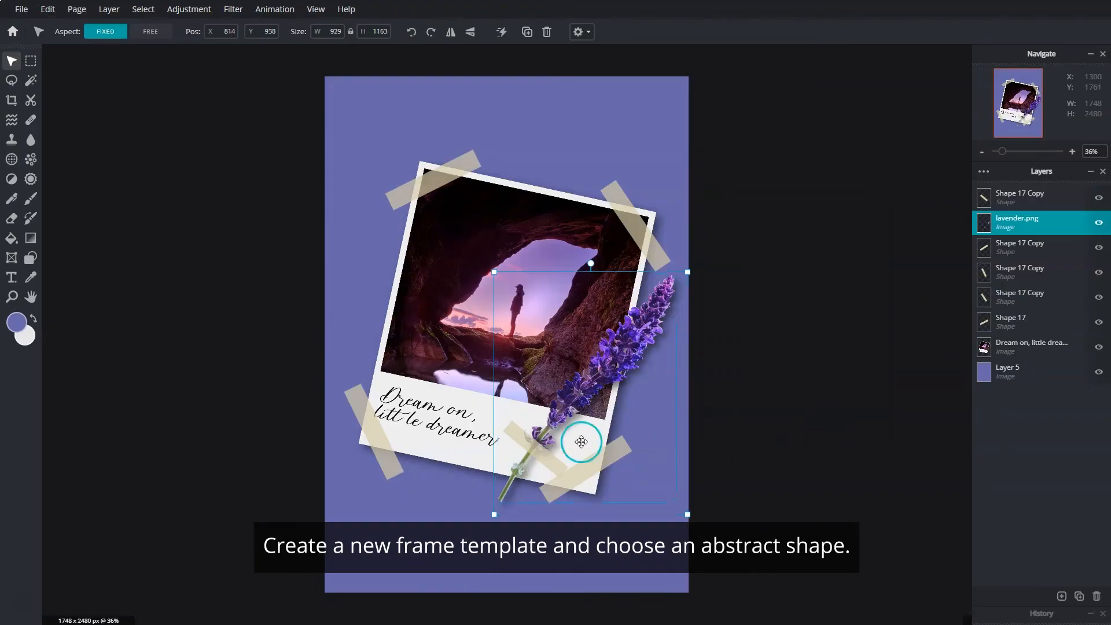
# - Add a new frame and give it the torn-paper shape with a ragged diagonal lower-right edge
pyautogui.click(11, 257)
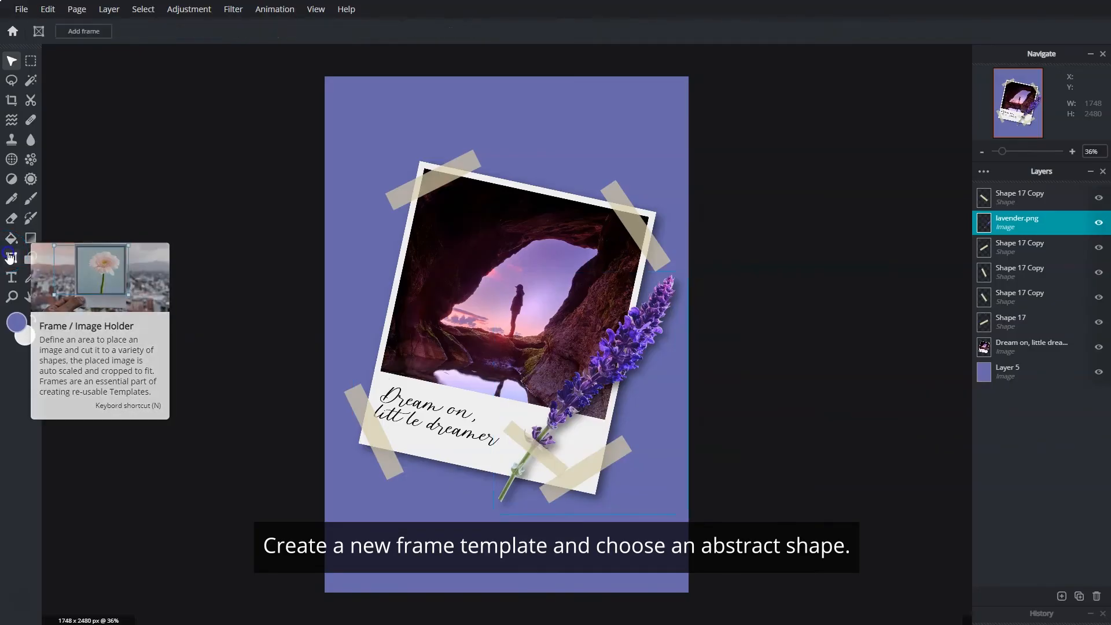
pyautogui.click(87, 33)
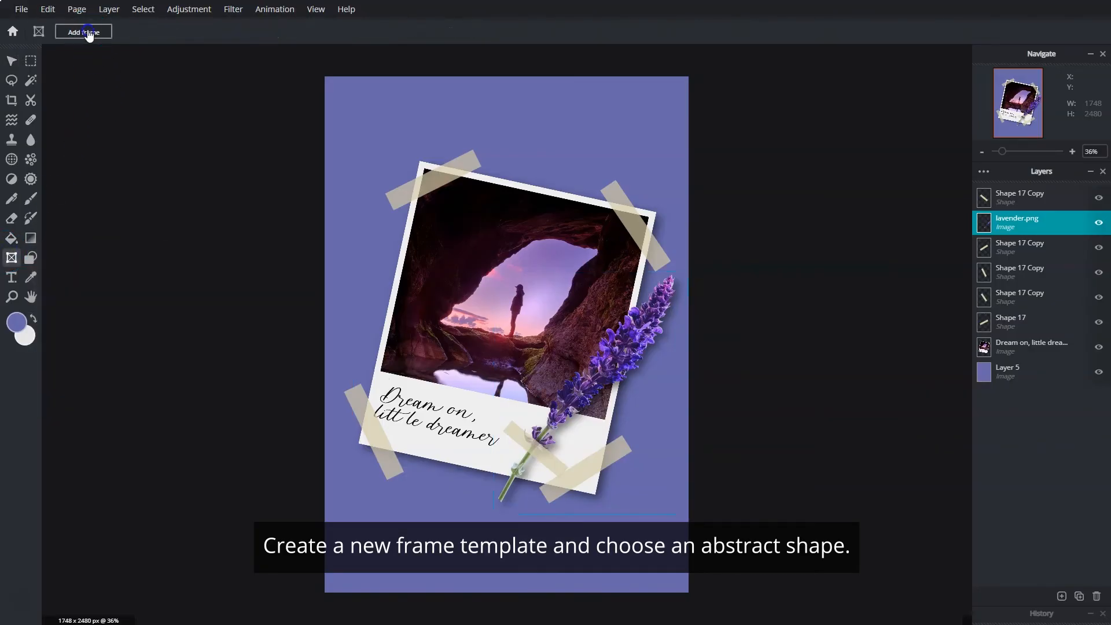
pyautogui.click(209, 39)
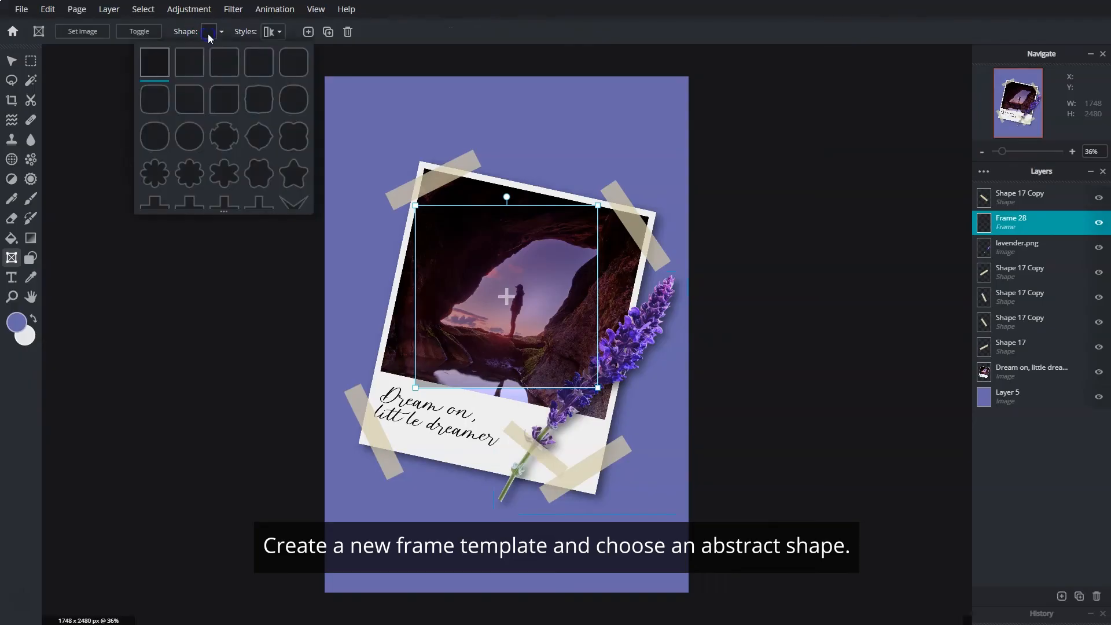
pyautogui.scroll(-3, 241, 115)
pyautogui.scroll(-3, 241, 116)
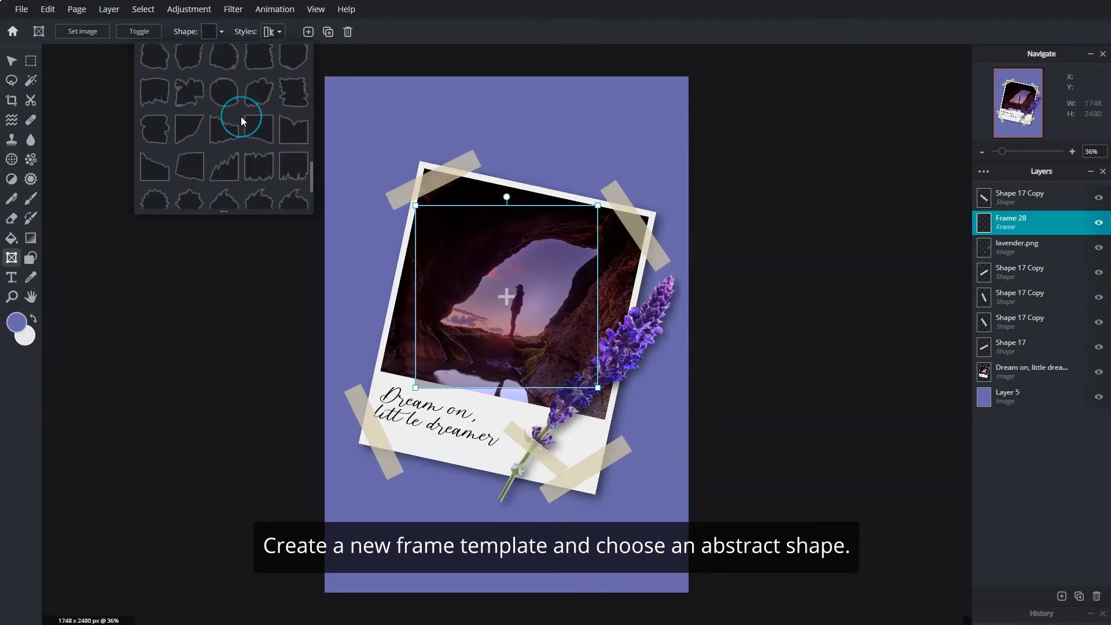
pyautogui.scroll(-2, 241, 117)
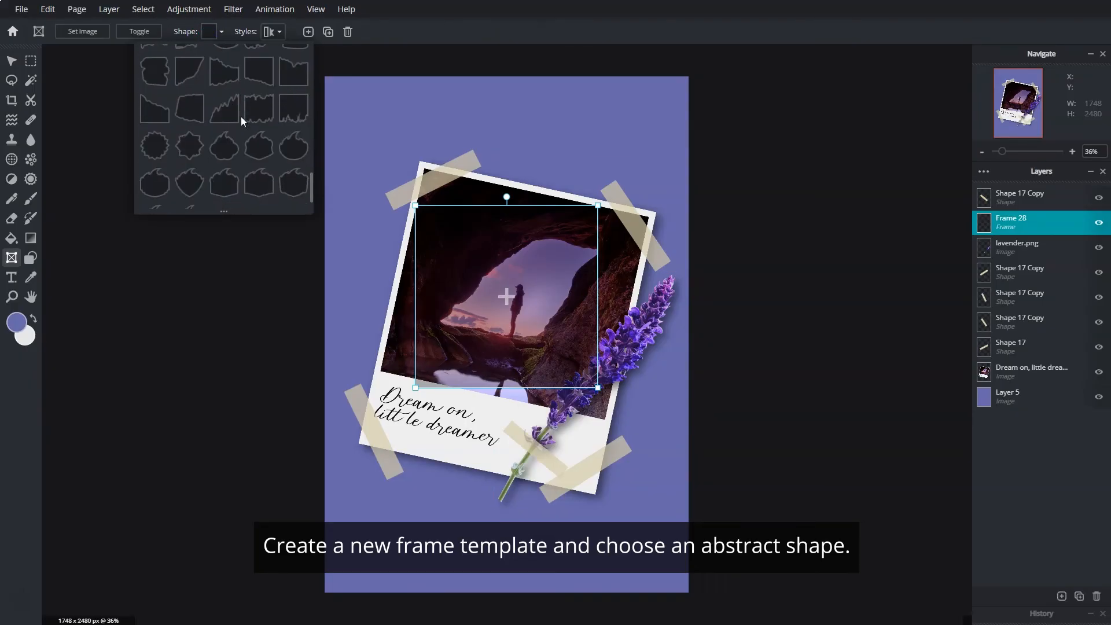
pyautogui.click(191, 76)
# - Fill the torn frame with the text paper image and place it over the polaroid's upper-left corner
pyautogui.click(505, 296)
pyautogui.click(505, 296)
pyautogui.click(273, 94)
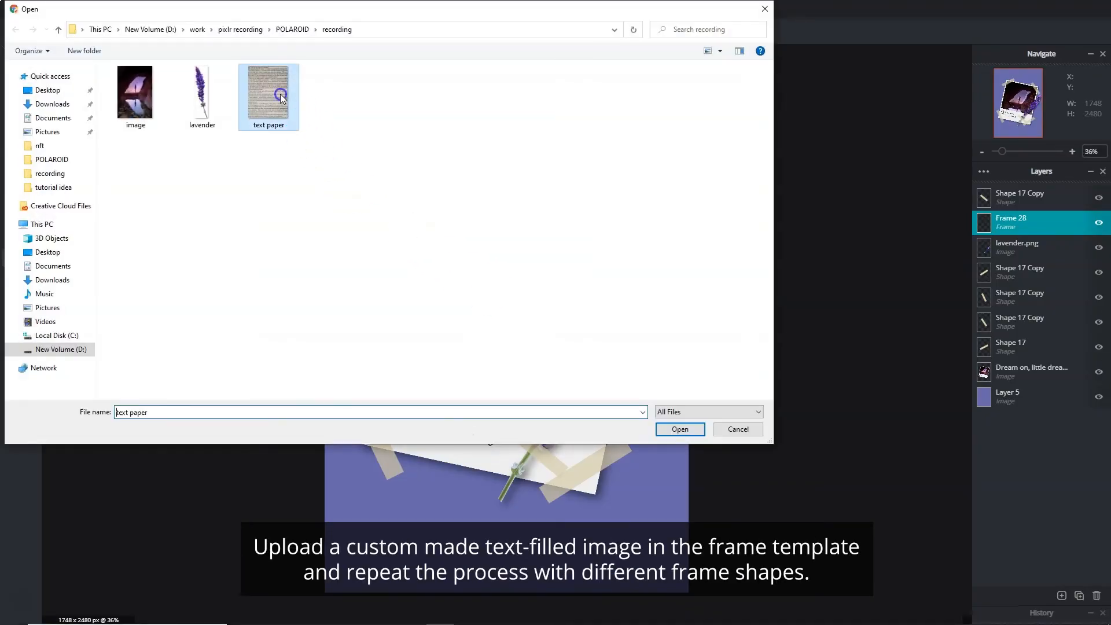
pyautogui.click(672, 429)
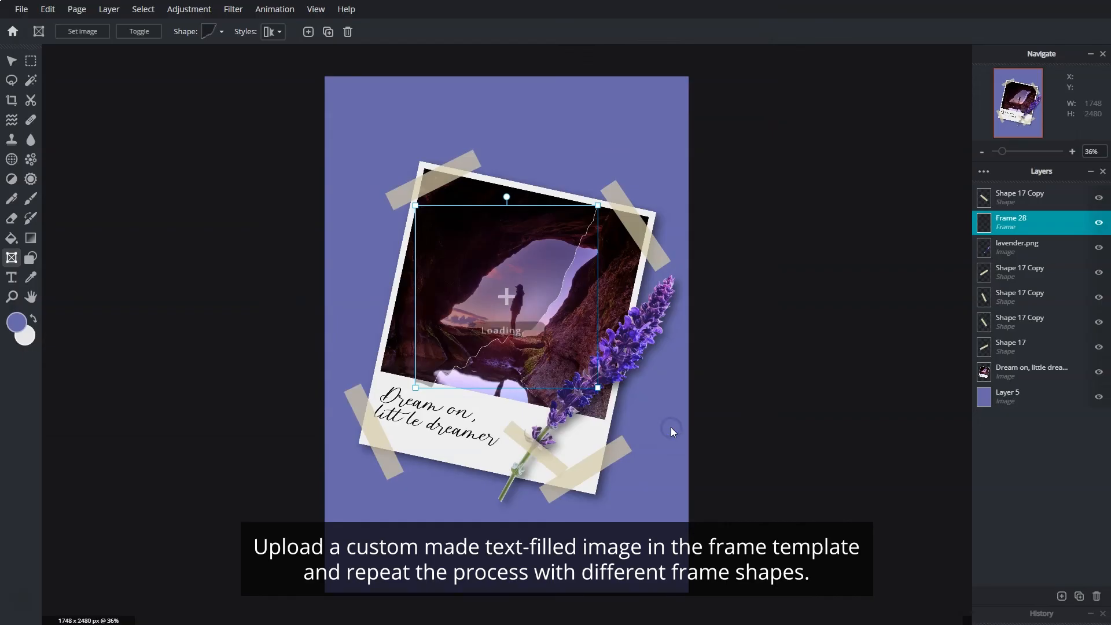
pyautogui.moveTo(498, 285); pyautogui.dragTo(448, 200)
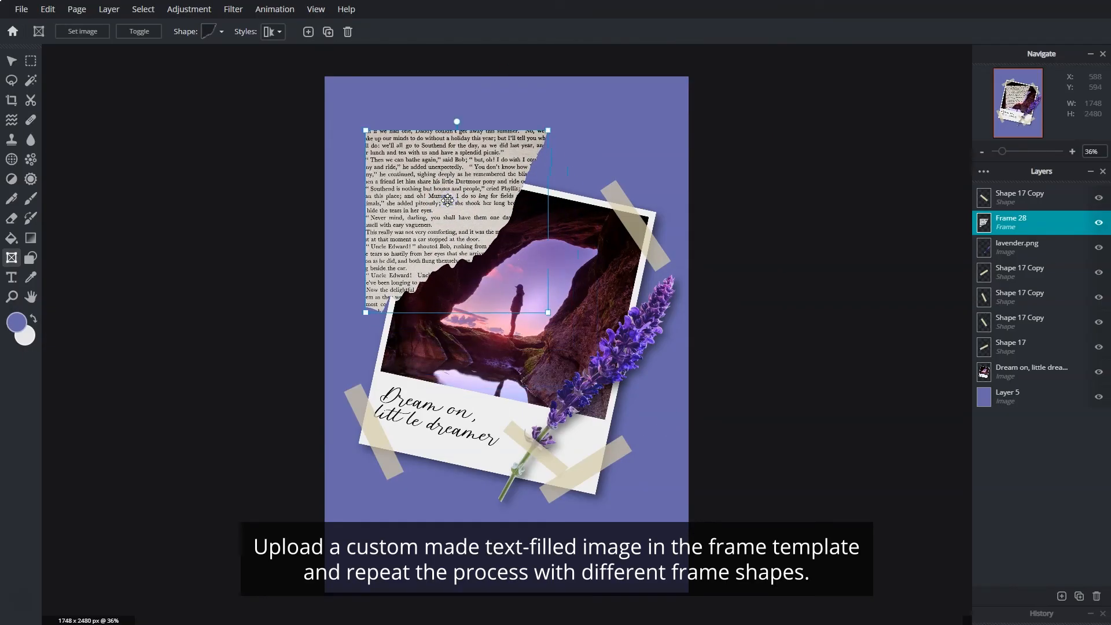
# - Add a second frame and give it the torn shape with a jagged edge rising toward the upper right
pyautogui.click(309, 35)
pyautogui.click(214, 35)
pyautogui.scroll(-10, 250, 108)
pyautogui.scroll(-3, 259, 128)
pyautogui.click(228, 116)
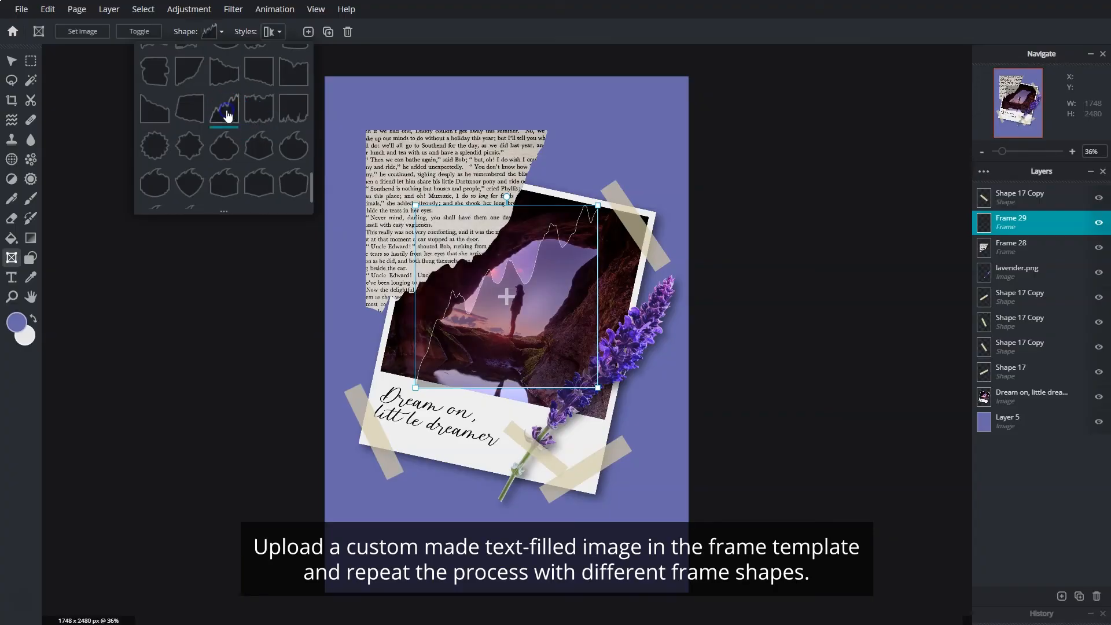
# - Fill the second frame with the text paper image and place it over the polaroid's lower-right corner
pyautogui.click(508, 298)
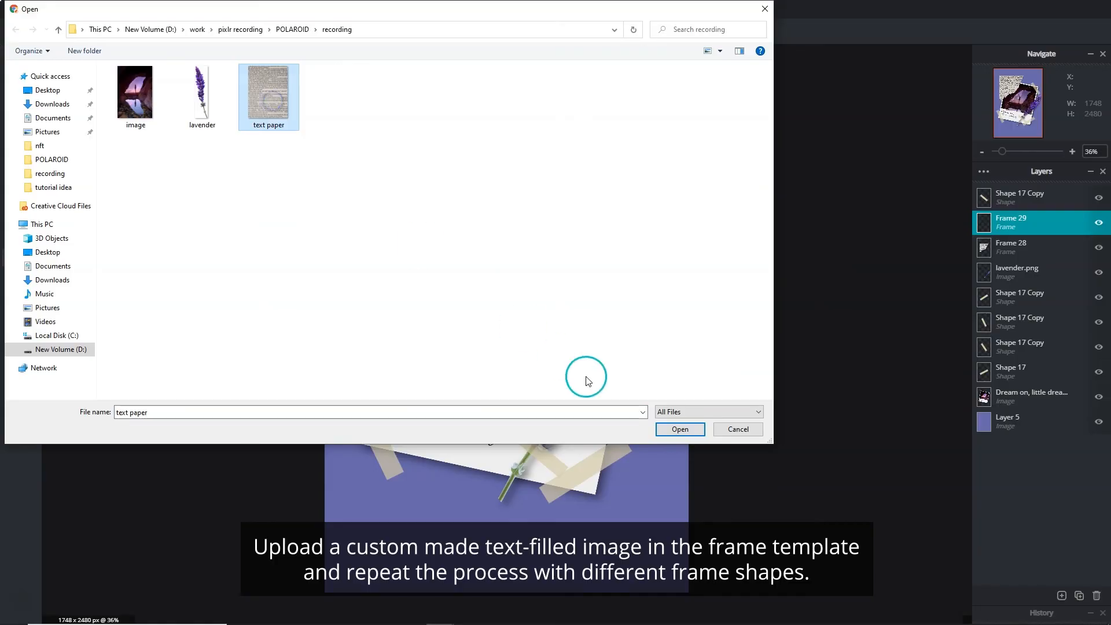
pyautogui.click(680, 430)
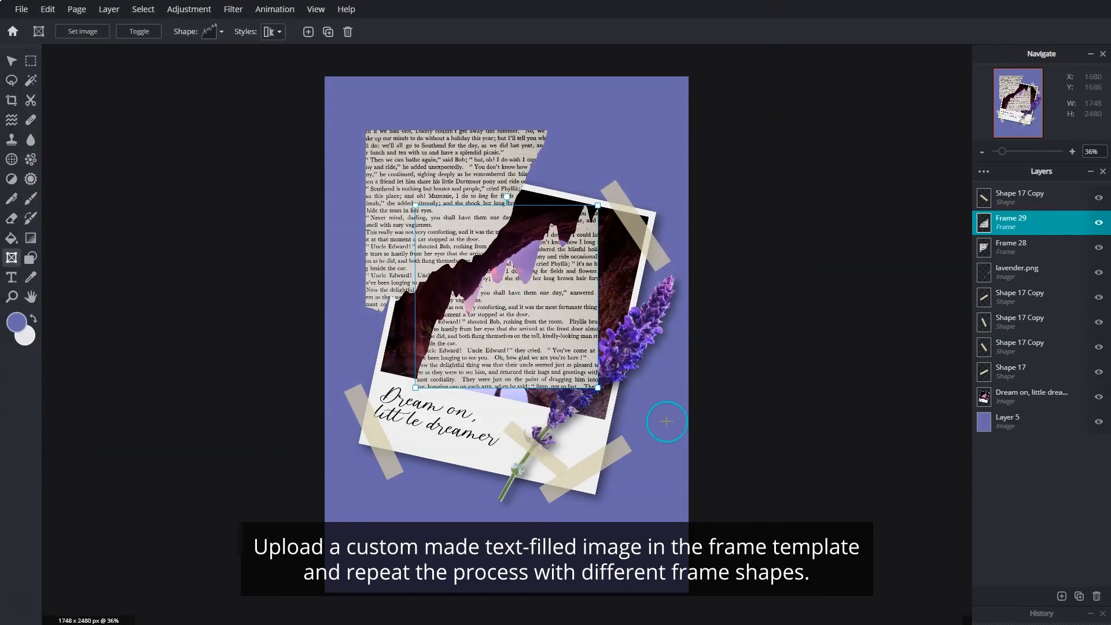
pyautogui.moveTo(528, 315); pyautogui.dragTo(593, 447)
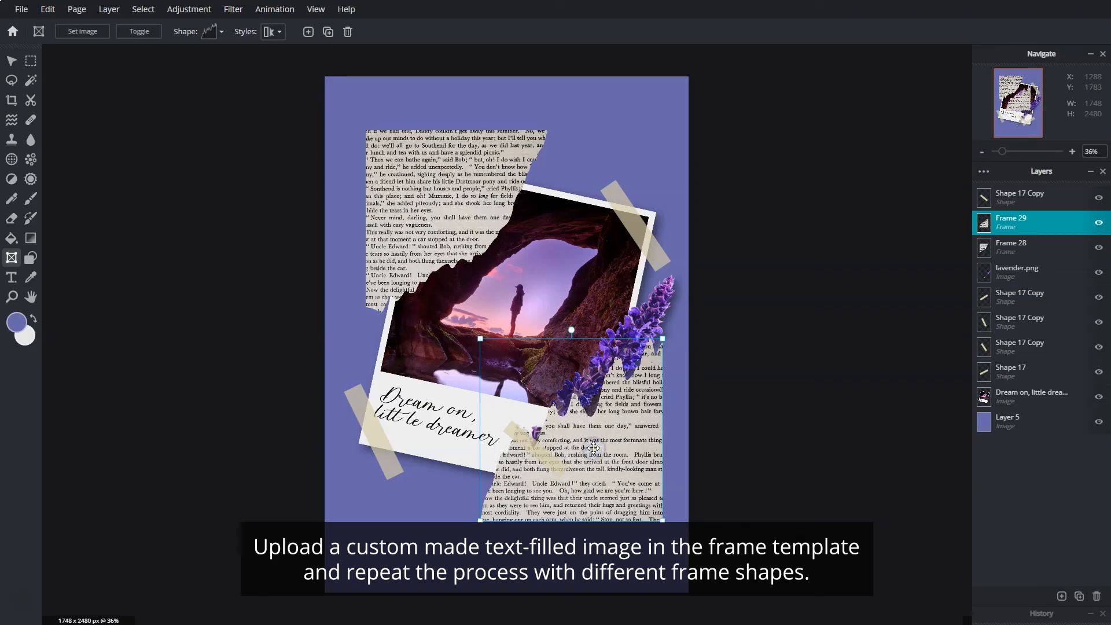
# - Move both text-paper frame layers beneath the polaroid layer and nudge each paper slightly inward toward the polaroid
pyautogui.moveTo(1011, 247); pyautogui.dragTo(1019, 397)
pyautogui.moveTo(1024, 230); pyautogui.dragTo(1049, 398)
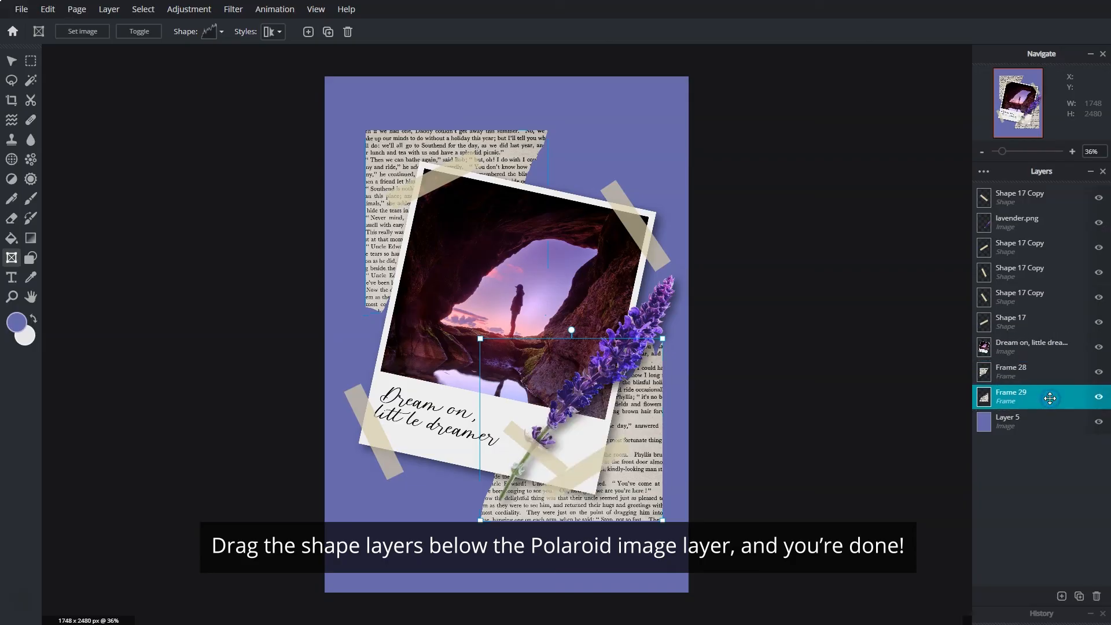
pyautogui.click(13, 62)
pyautogui.click(608, 458)
pyautogui.click(645, 515)
pyautogui.moveTo(645, 516); pyautogui.dragTo(639, 512)
pyautogui.click(552, 373)
pyautogui.moveTo(384, 139); pyautogui.dragTo(387, 142)
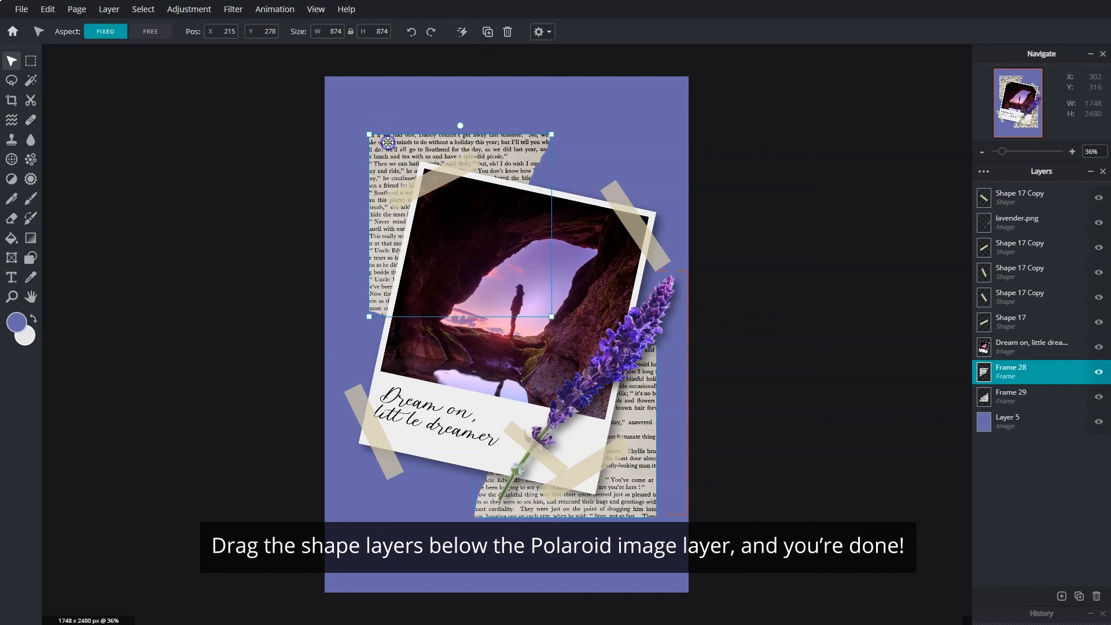
pyautogui.click(760, 223)
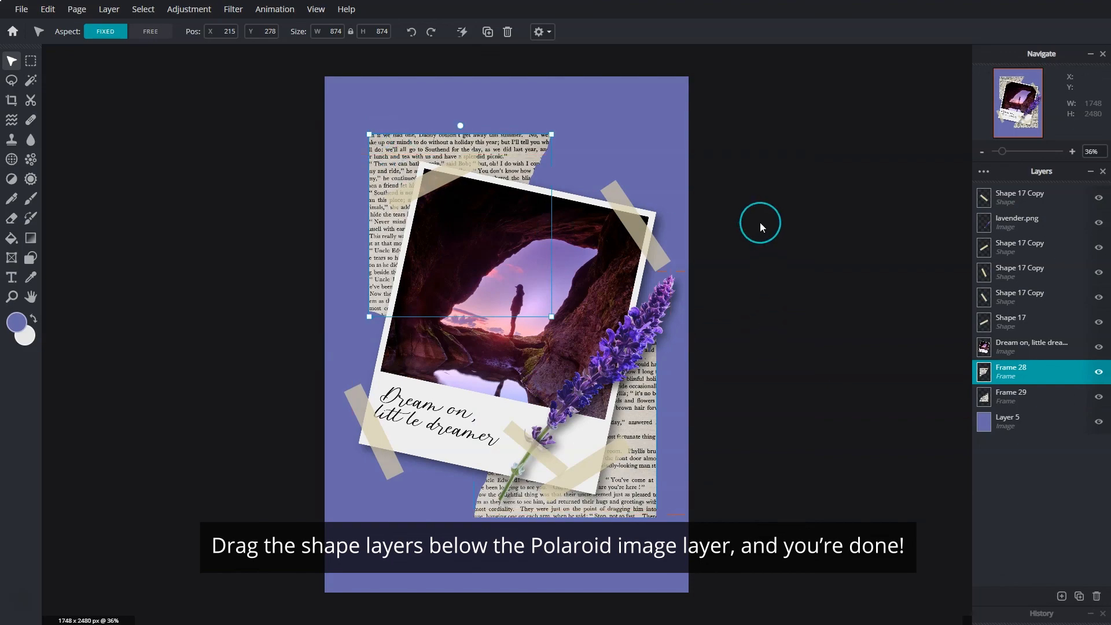
# - Flatten all layers of the finished design into one
pyautogui.click(979, 174)
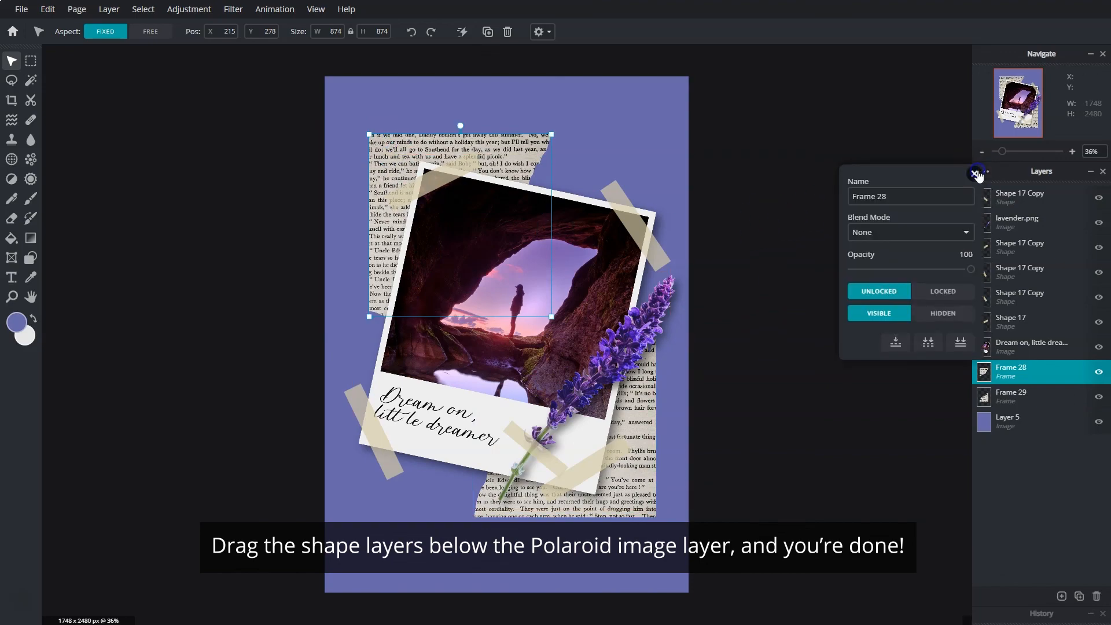
pyautogui.click(960, 346)
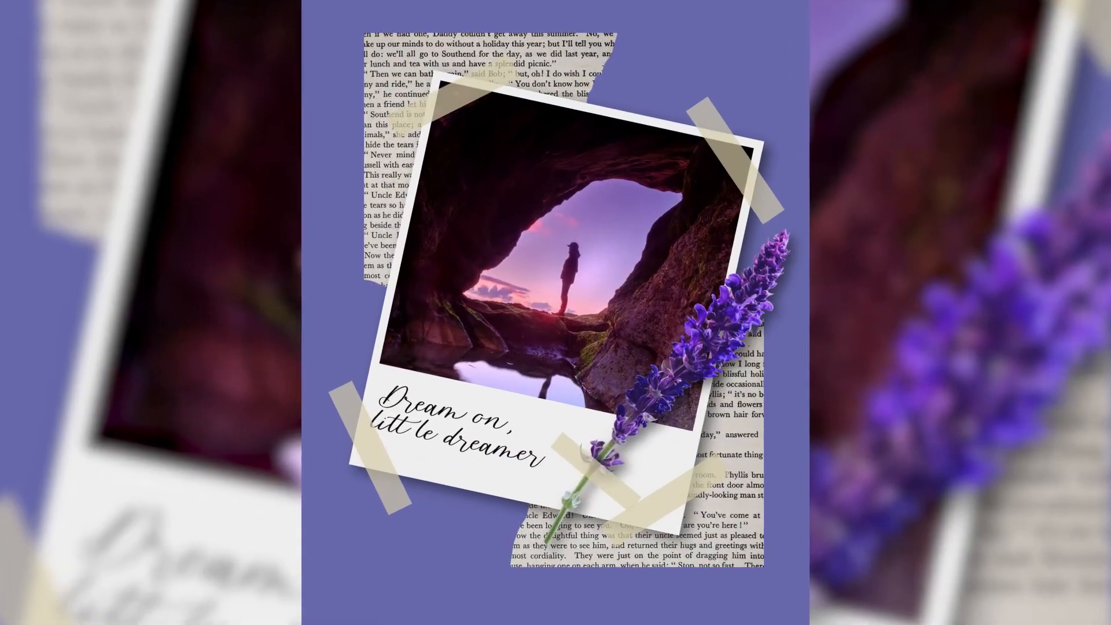